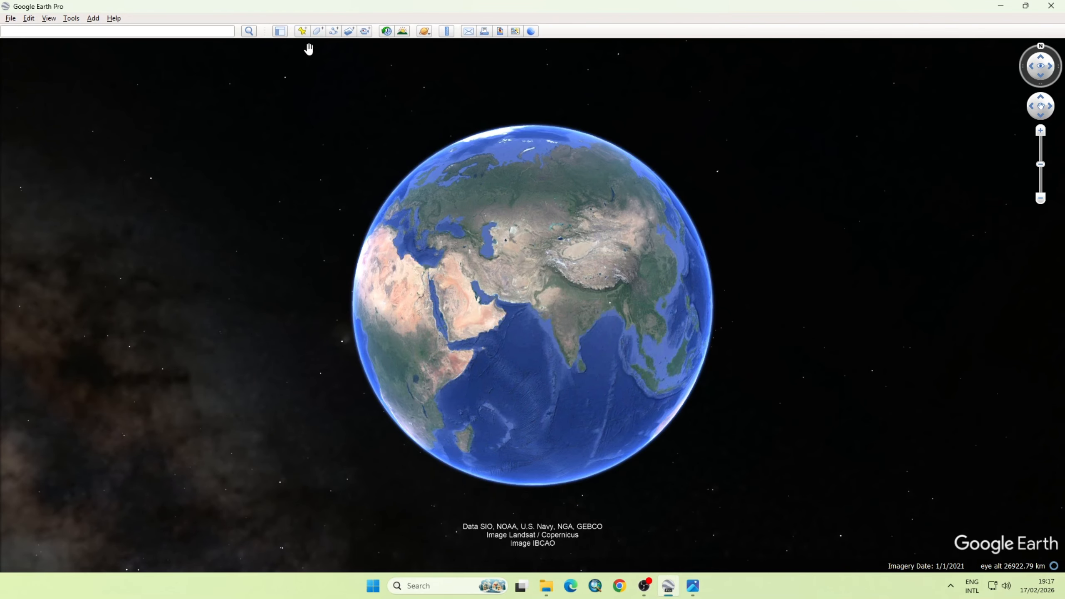
Step: Show the sidebar and hide both untitled polygons in My Places
left_click(280, 31)
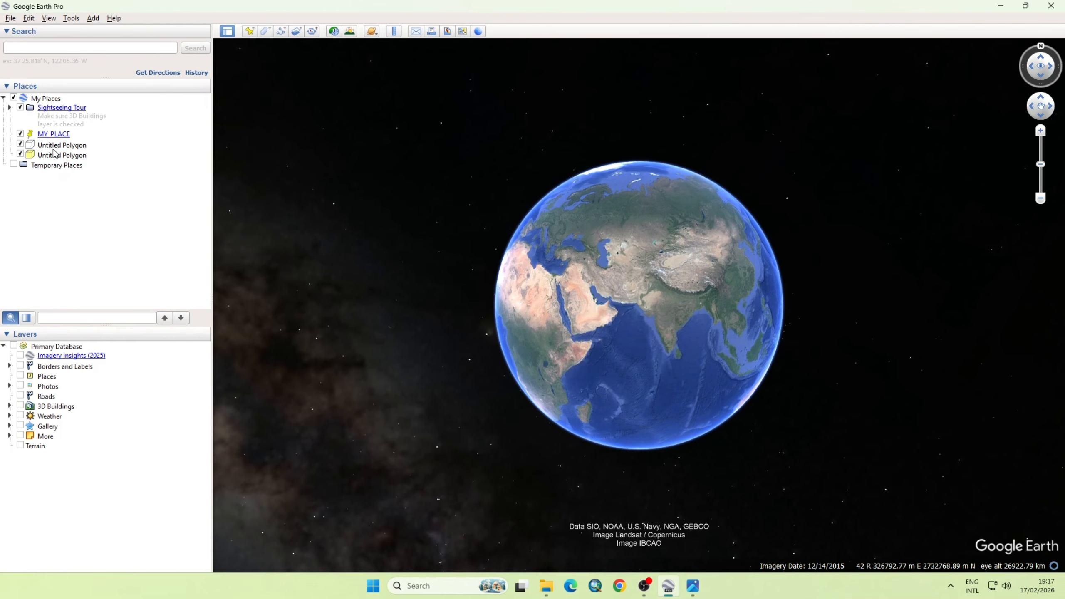
left_click(24, 147)
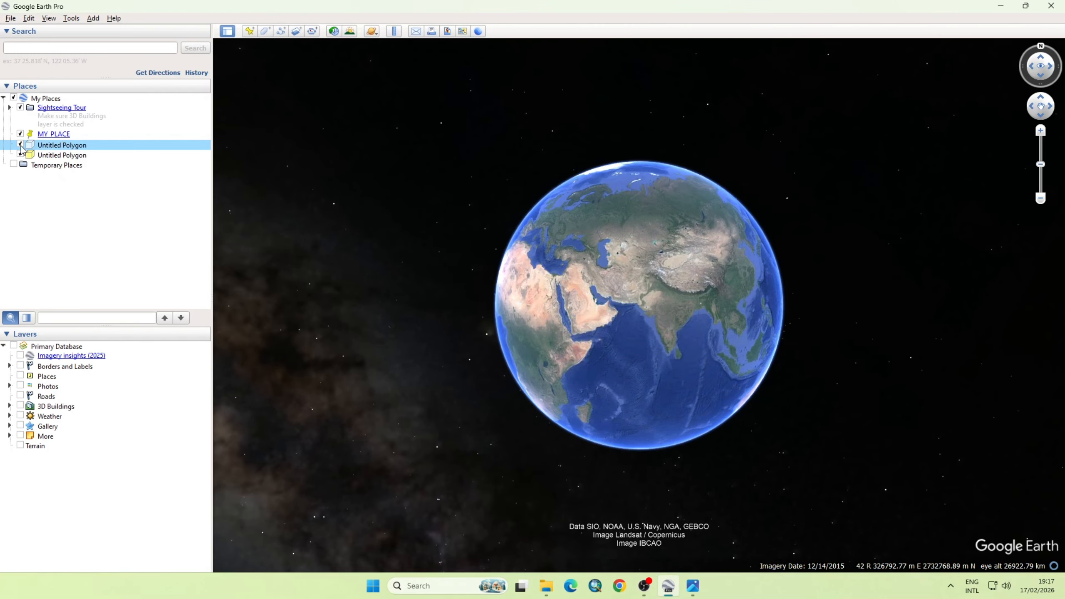
left_click(20, 154)
Step: Fly to the MY_PLACE placemark, dismiss its information balloon, and go to the untitled polygon at the airport terminal
left_click(49, 134)
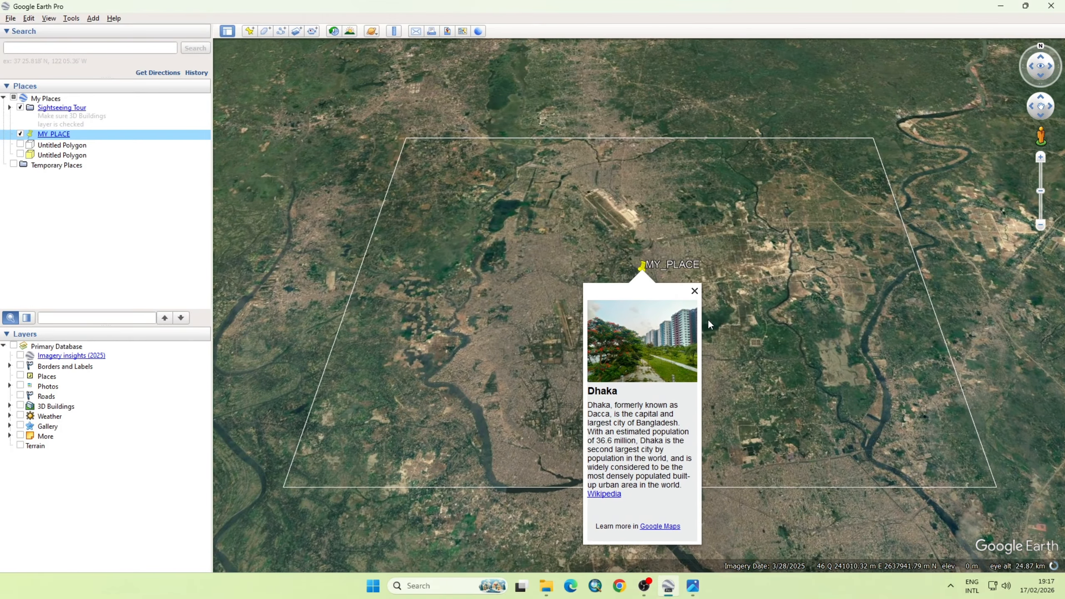
left_click(695, 291)
double_click(62, 156)
Step: Delete both untitled polygons from My Places
right_click(62, 145)
left_click(105, 189)
left_click(553, 303)
right_click(62, 145)
left_click(105, 189)
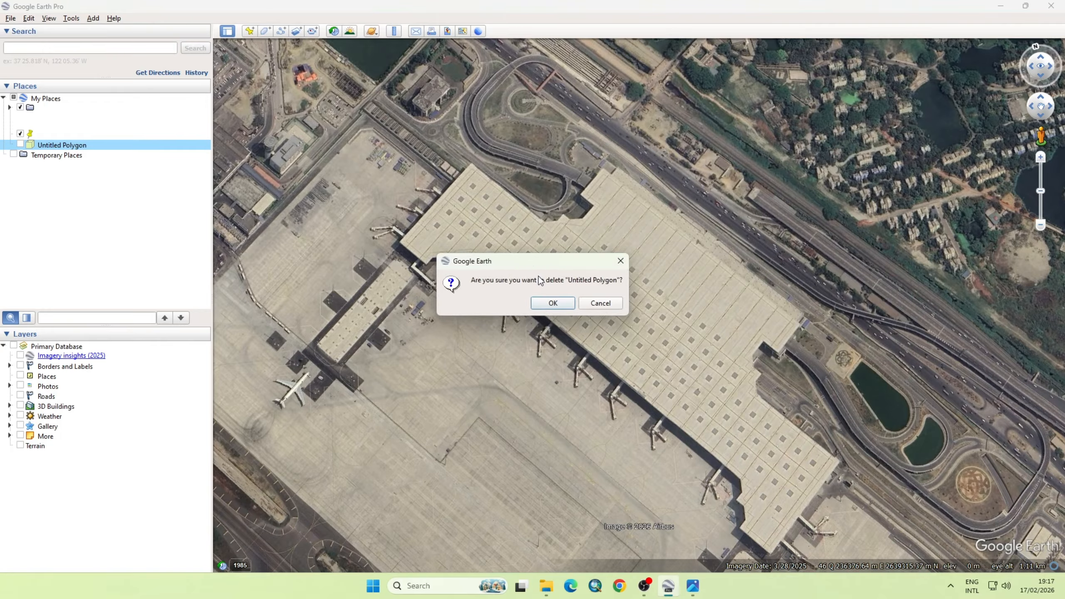
left_click(553, 303)
right_click(45, 134)
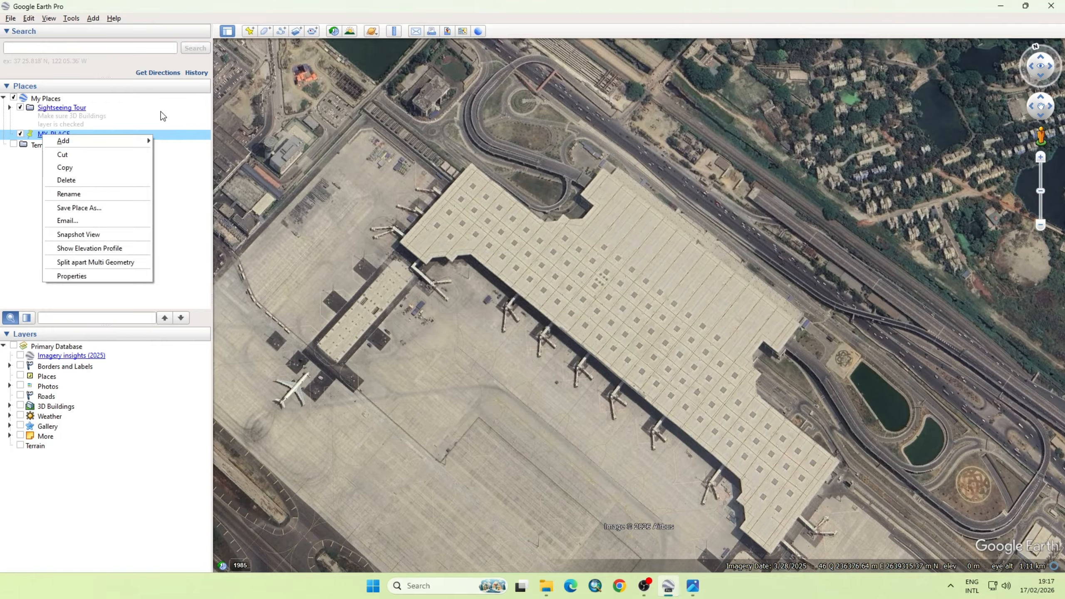
Step: Start a new polygon named 3Building and show its style and color settings
left_click(266, 31)
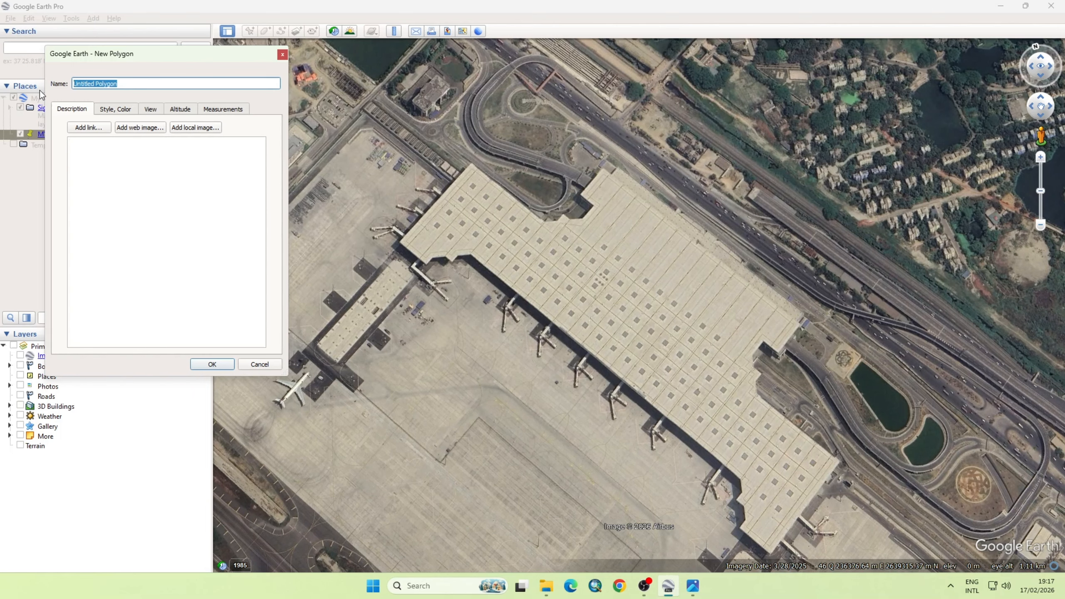
type("Bu")
type("ilding")
type("3")
left_click(114, 112)
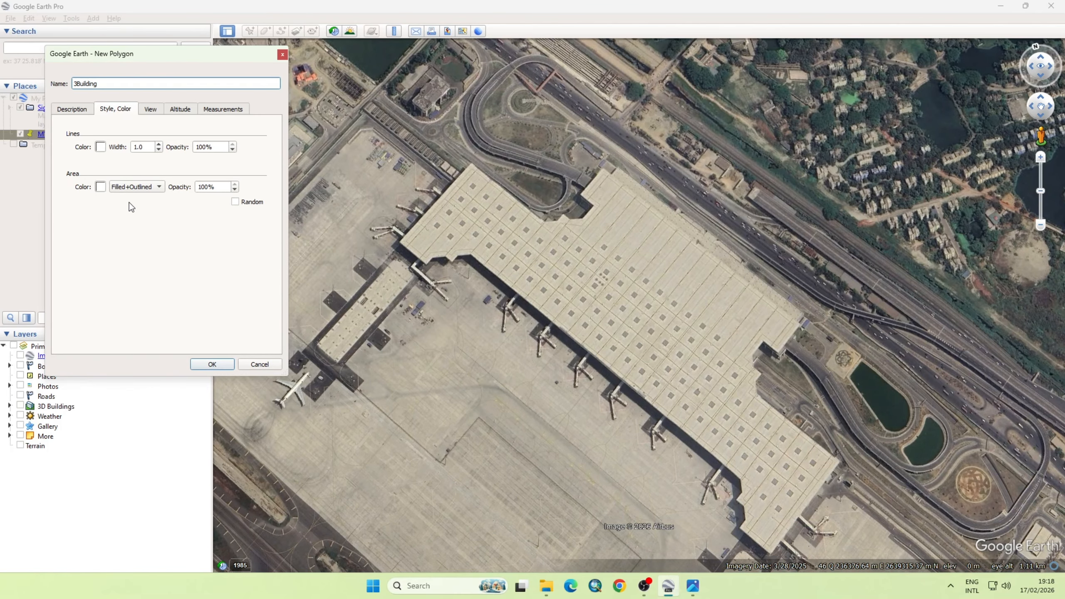
Step: Trace the polygon from the terminal roof's western corner around the stepped notches at the northwest end of its apron side
scroll(392, 234, "up", 2)
scroll(391, 233, "up", 2)
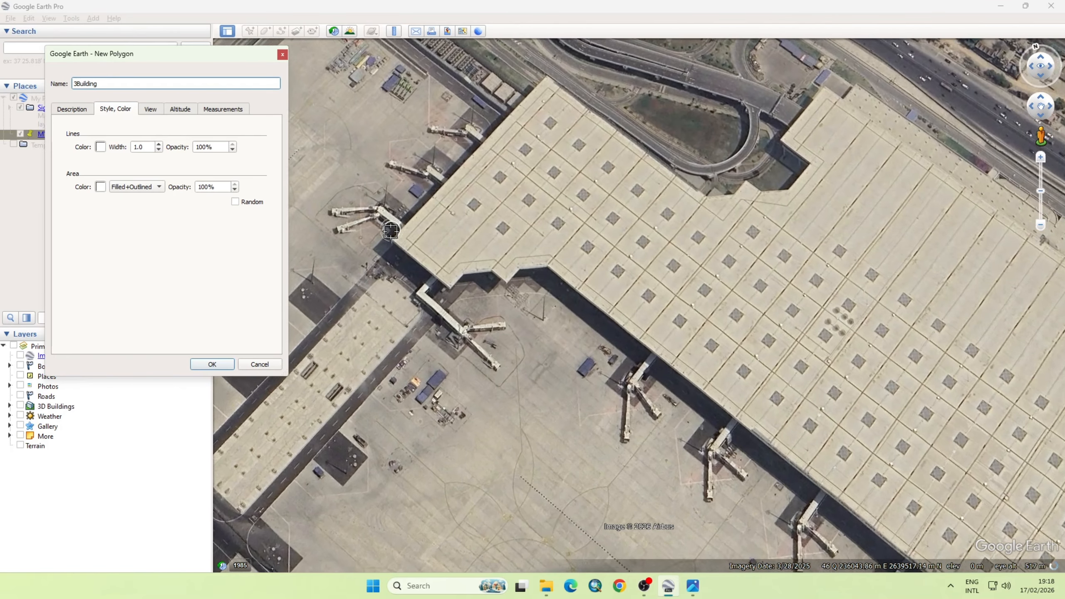
left_click(391, 240)
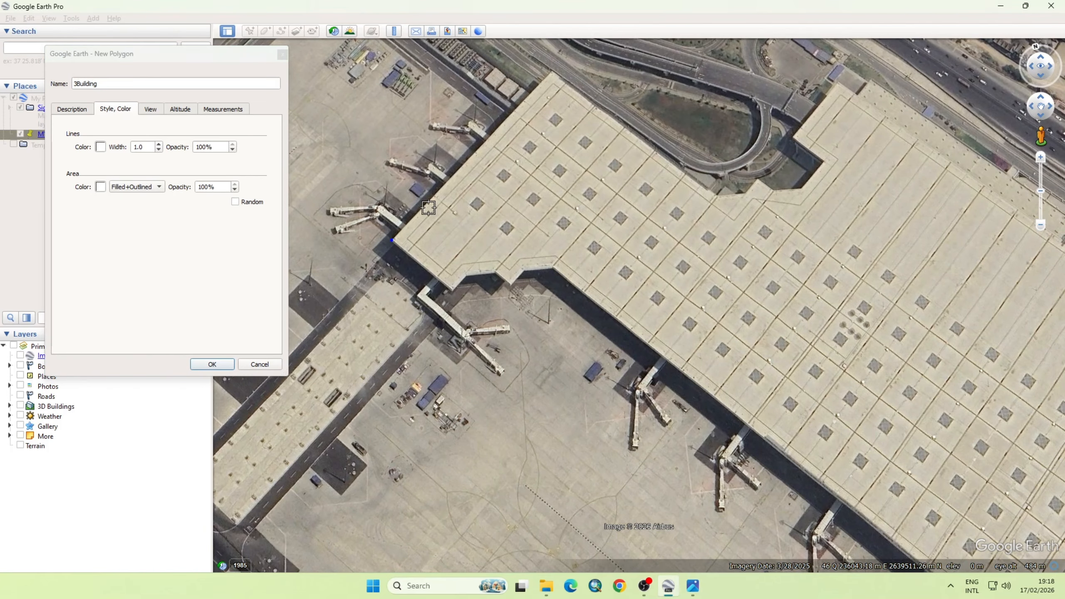
scroll(553, 72, "up", 1)
scroll(428, 364, "up", 1)
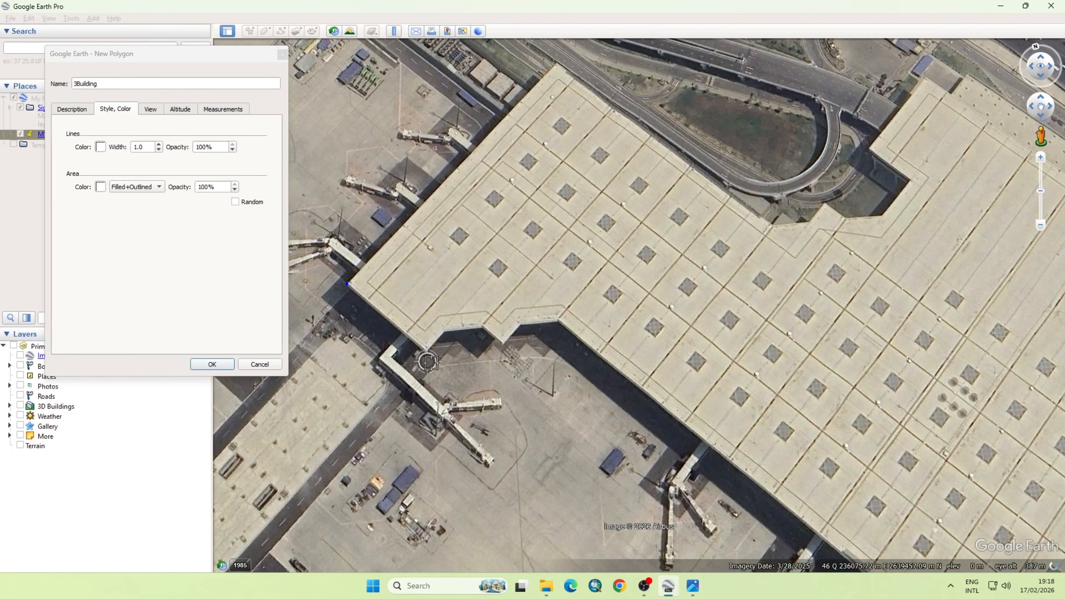
left_click(427, 349)
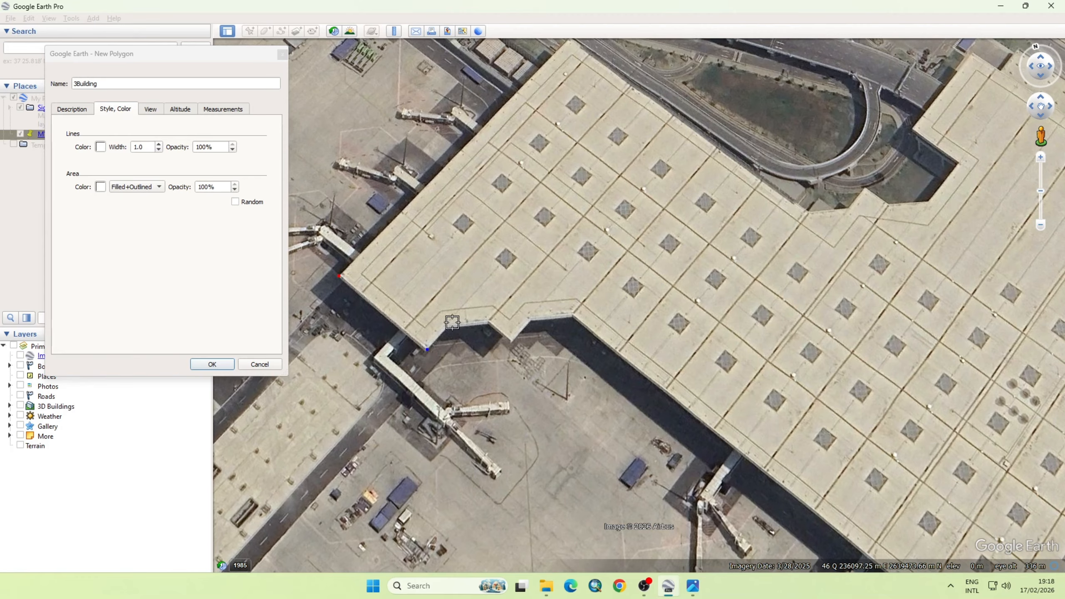
left_click(446, 326)
left_click(488, 322)
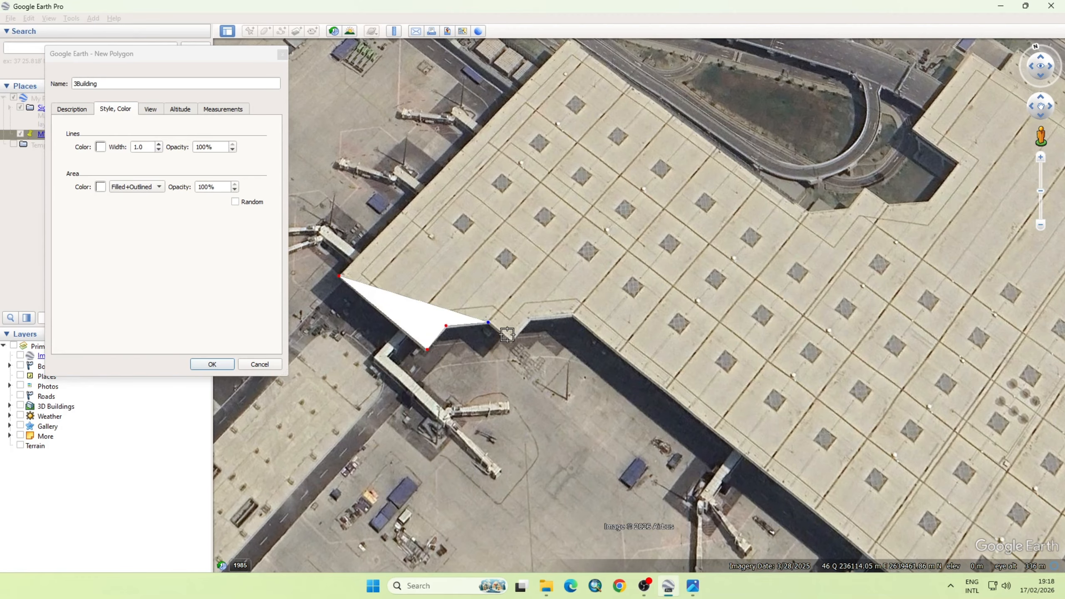
left_click(512, 341)
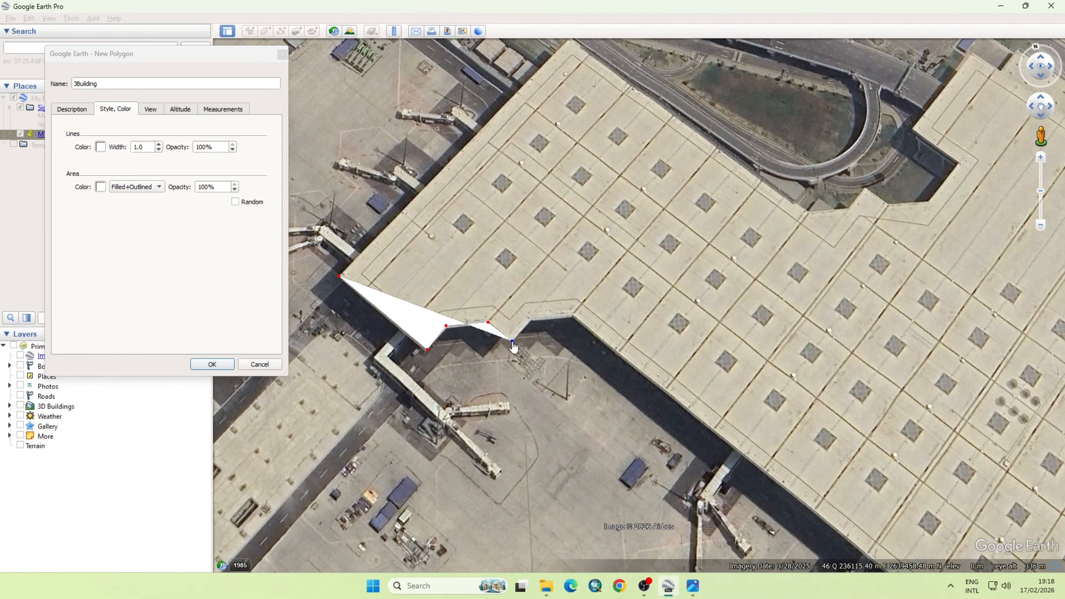
left_click(530, 320)
left_click(573, 317)
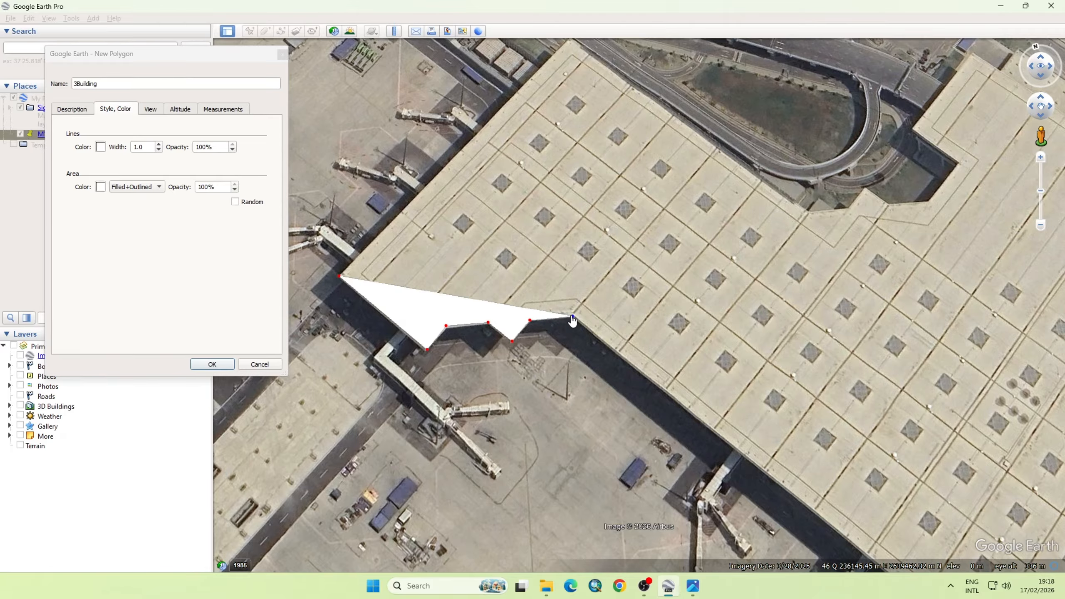
Step: Extend the polygon along the apron side and trace six vertices around the stepped notch at the roof's southeast end
scroll(477, 274, "down", 5)
scroll(595, 381, "up", 5)
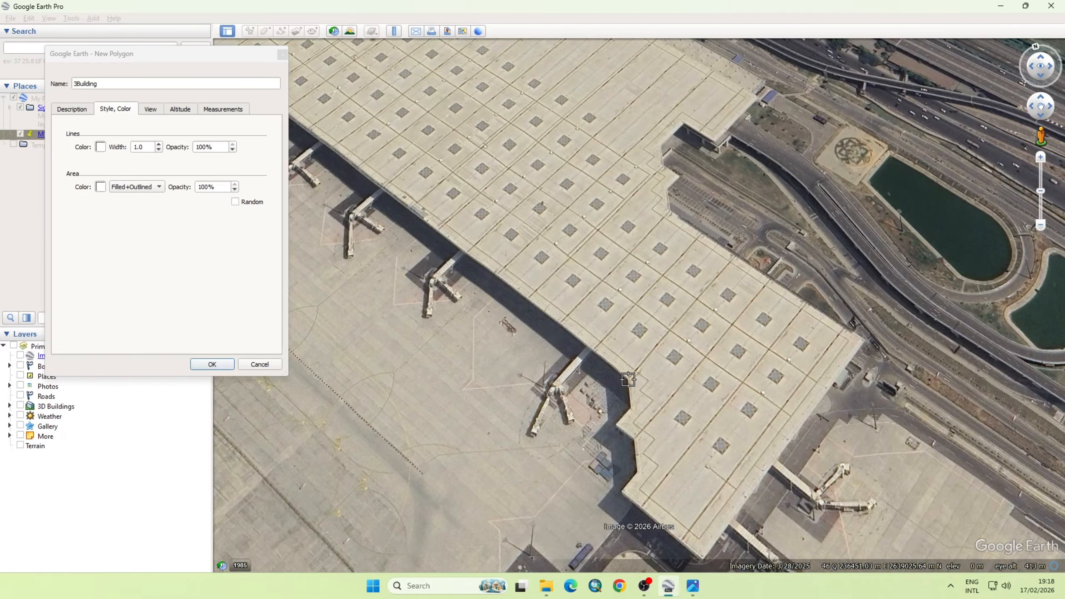
left_click(629, 380)
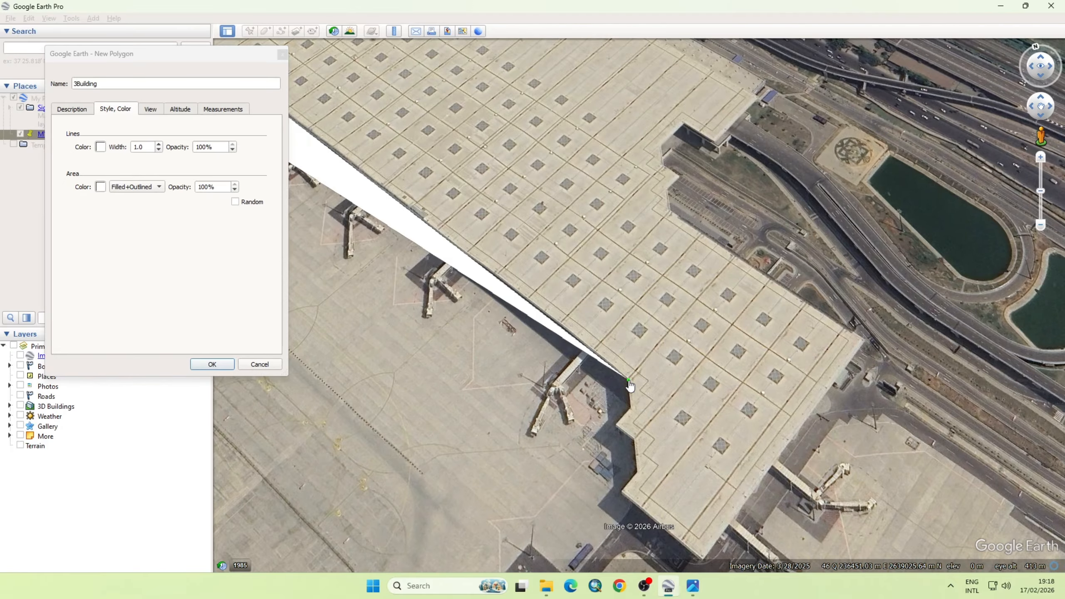
left_click(630, 407)
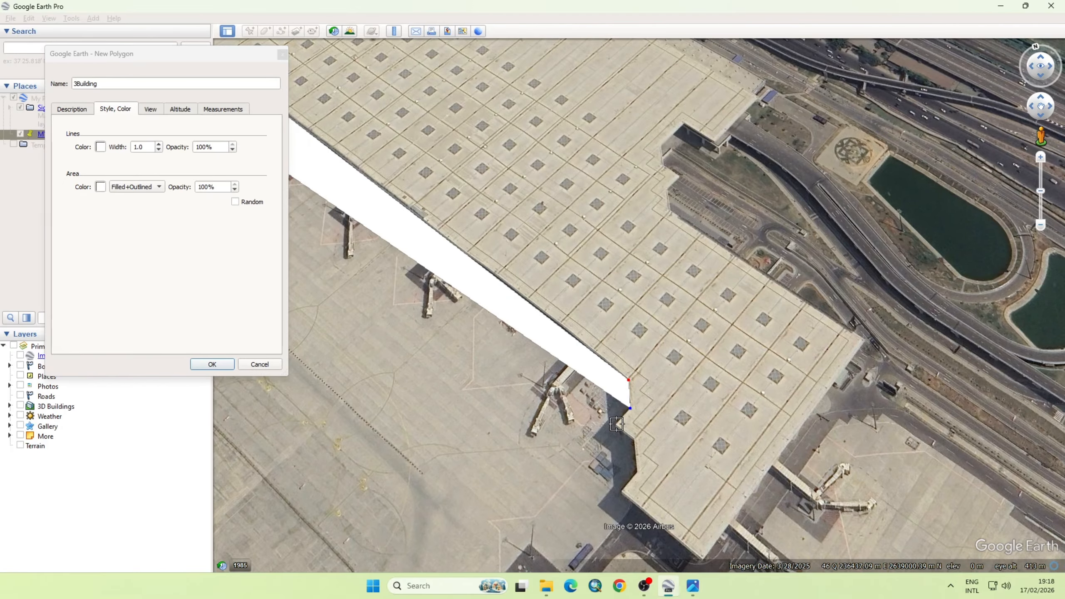
left_click(617, 424)
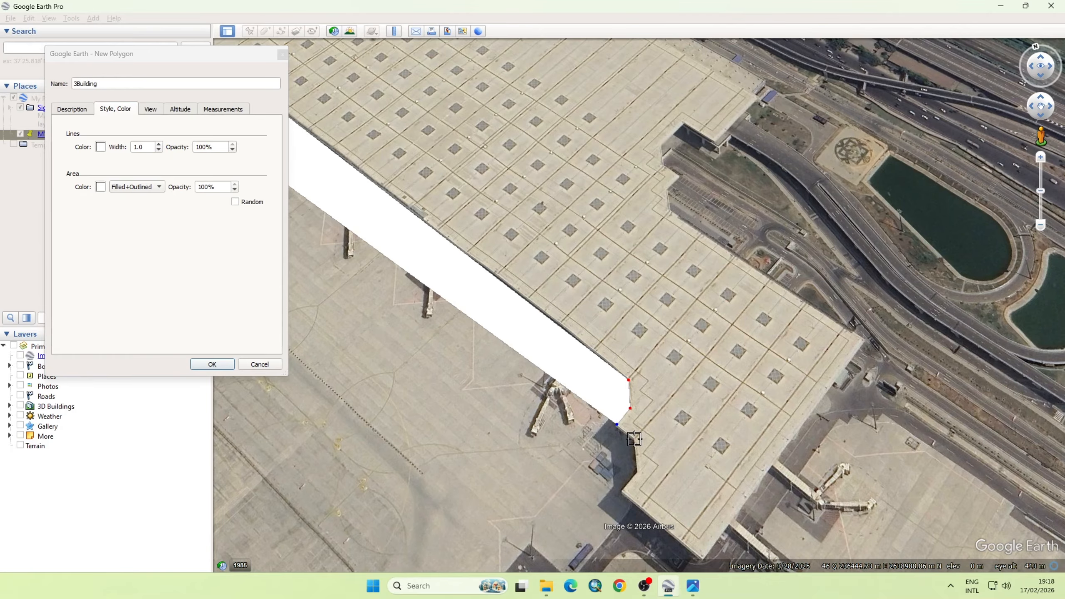
left_click(634, 439)
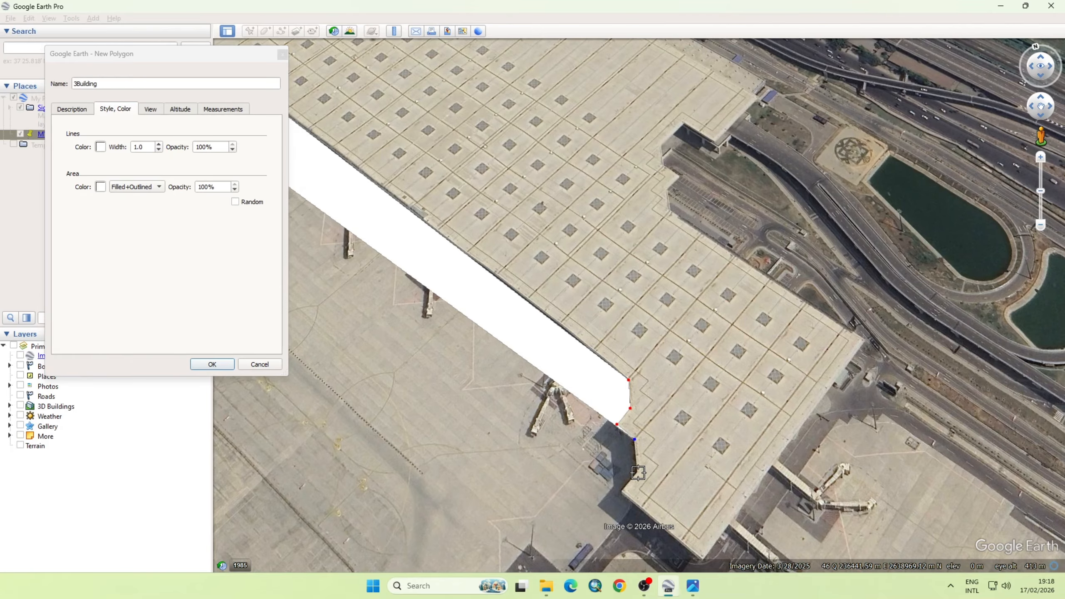
left_click(639, 473)
left_click(625, 491)
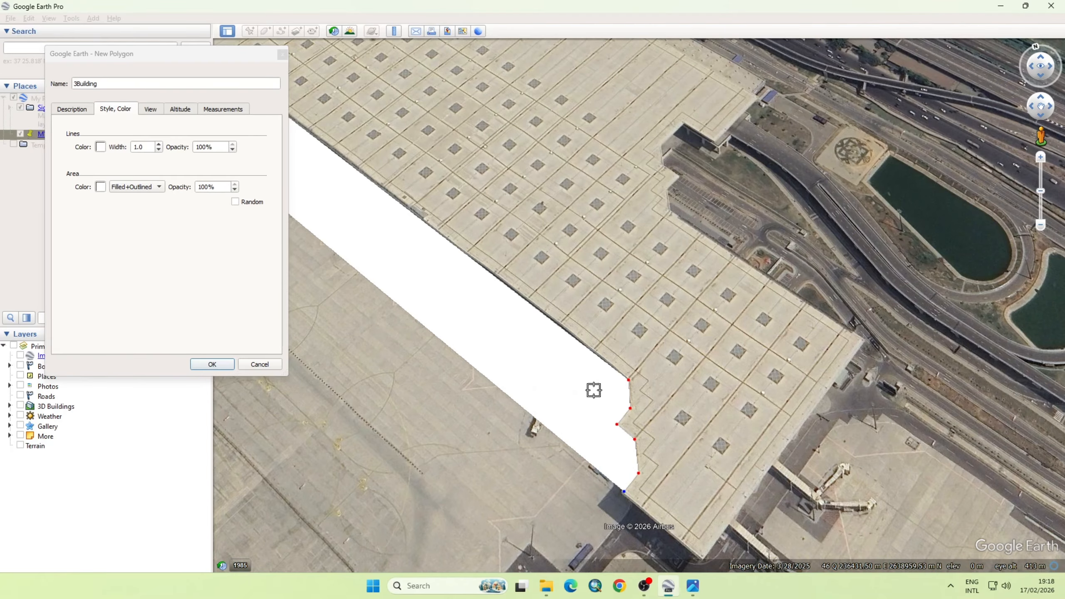
Step: Add polygon vertices at the terminal roof's southern tip and its eastern corner beside the access road
scroll(578, 319, "down", 3)
scroll(680, 507, "up", 3)
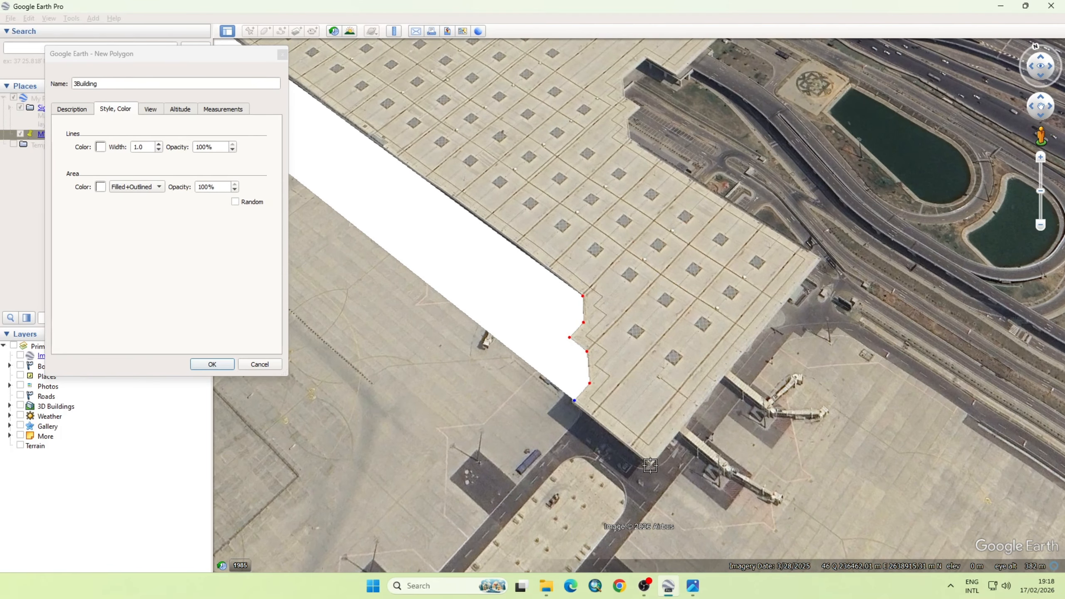
left_click(649, 465)
scroll(808, 272, "up", 2)
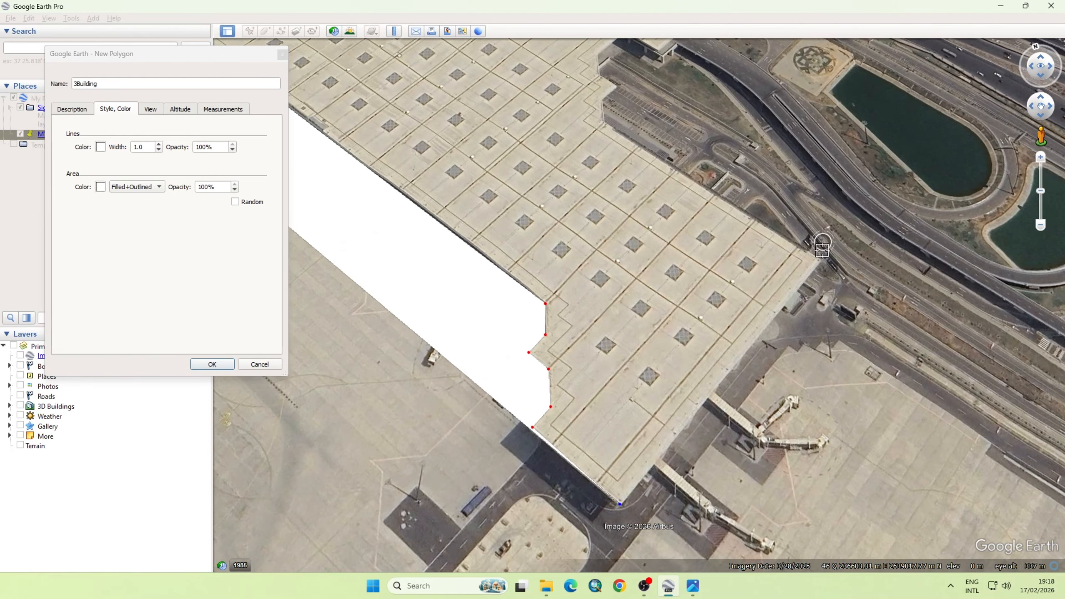
left_click(817, 263)
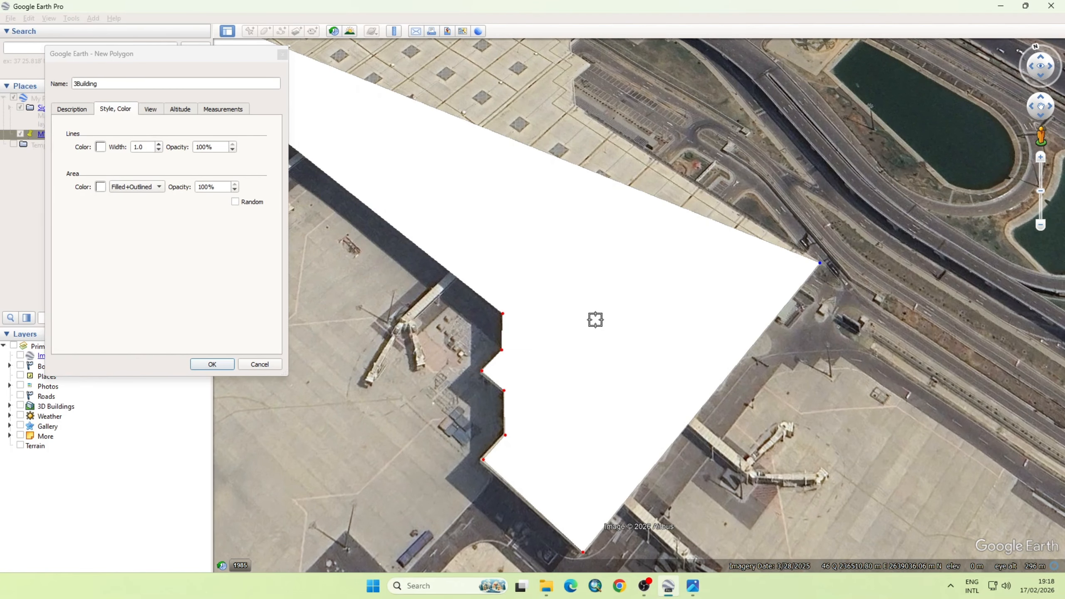
Step: Trace the polygon around the stepped recess by the small car park, ending at the roof corner beside the elevated road
scroll(681, 427, "down", 2)
scroll(603, 202, "up", 3)
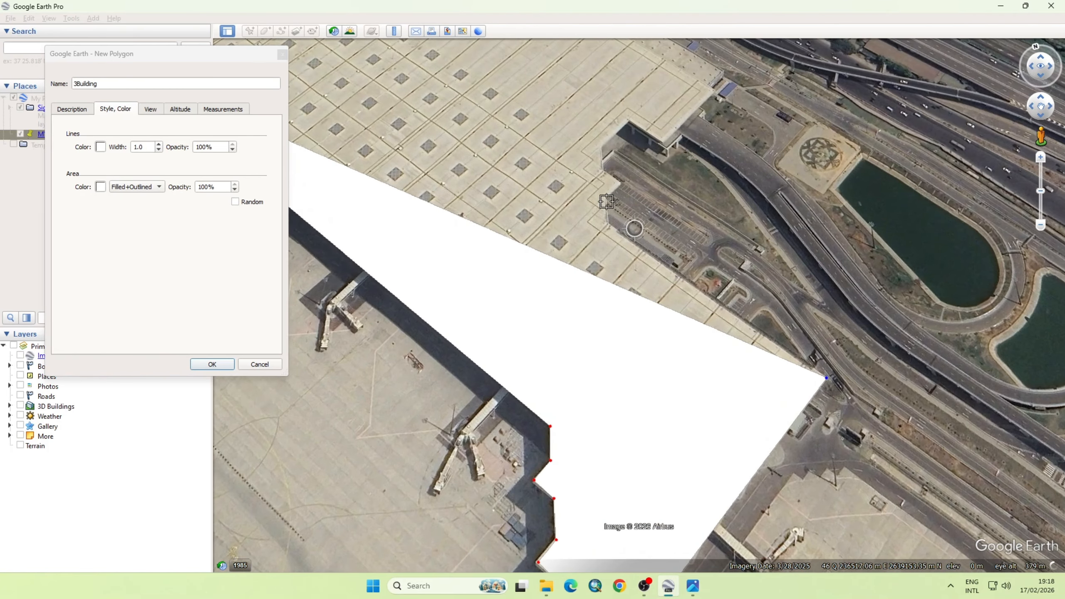
left_click(602, 220)
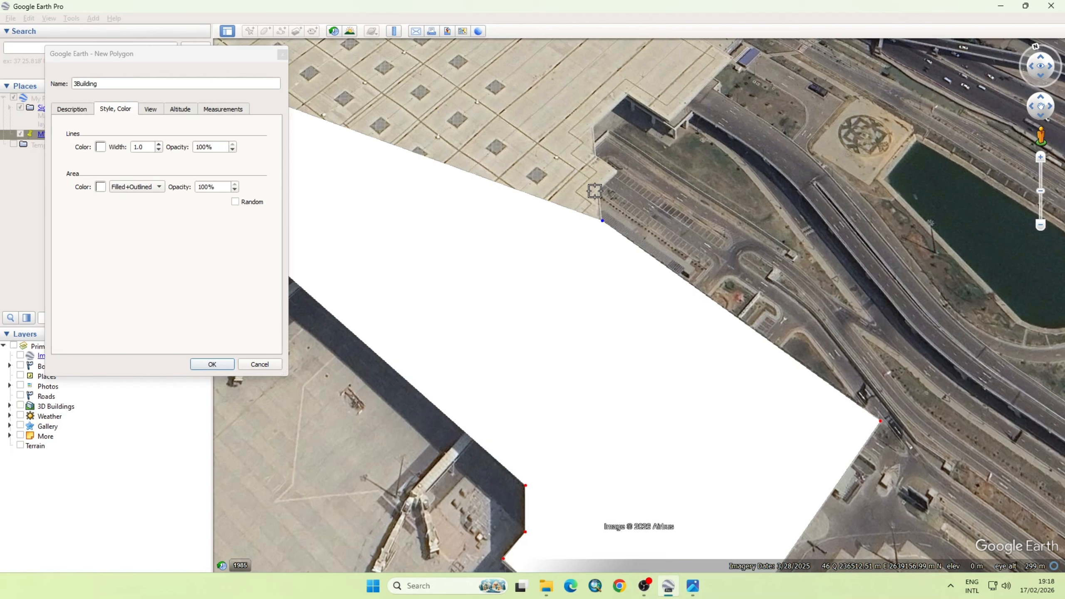
left_click(598, 190)
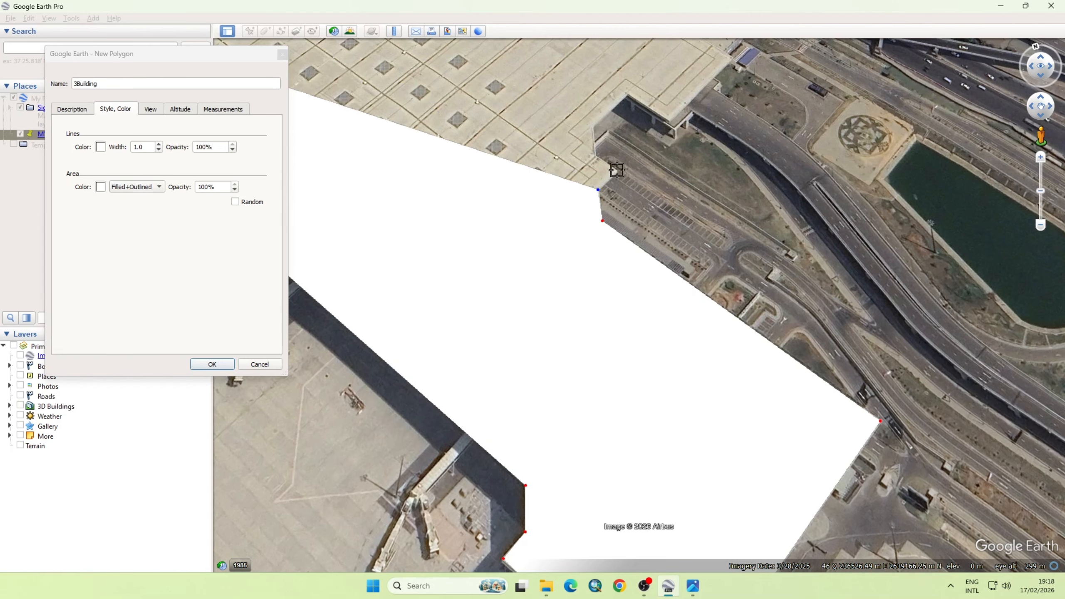
left_click(617, 170)
left_click(597, 154)
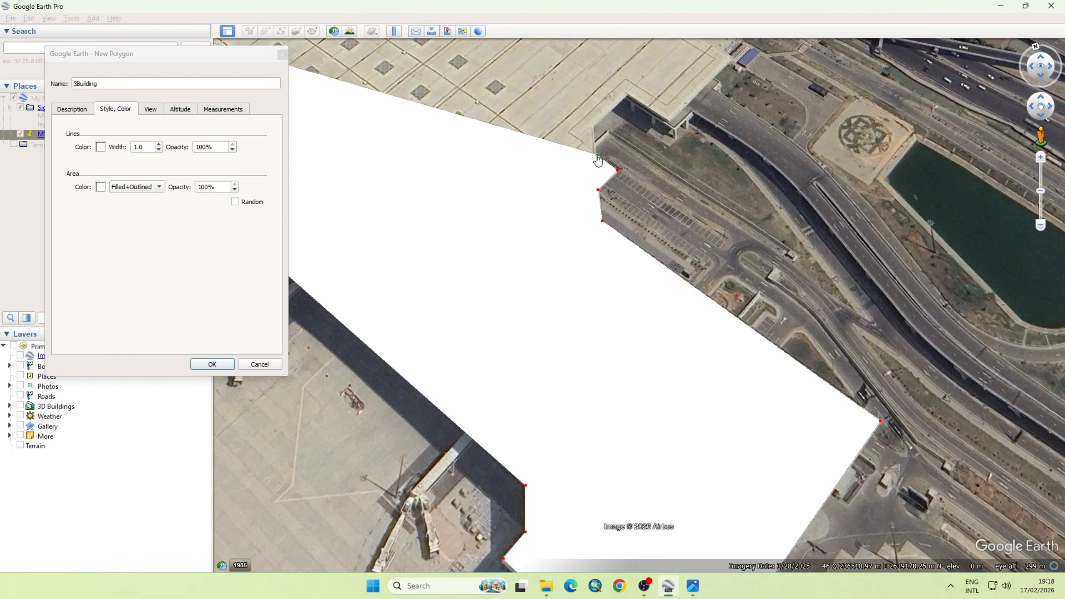
left_click(591, 126)
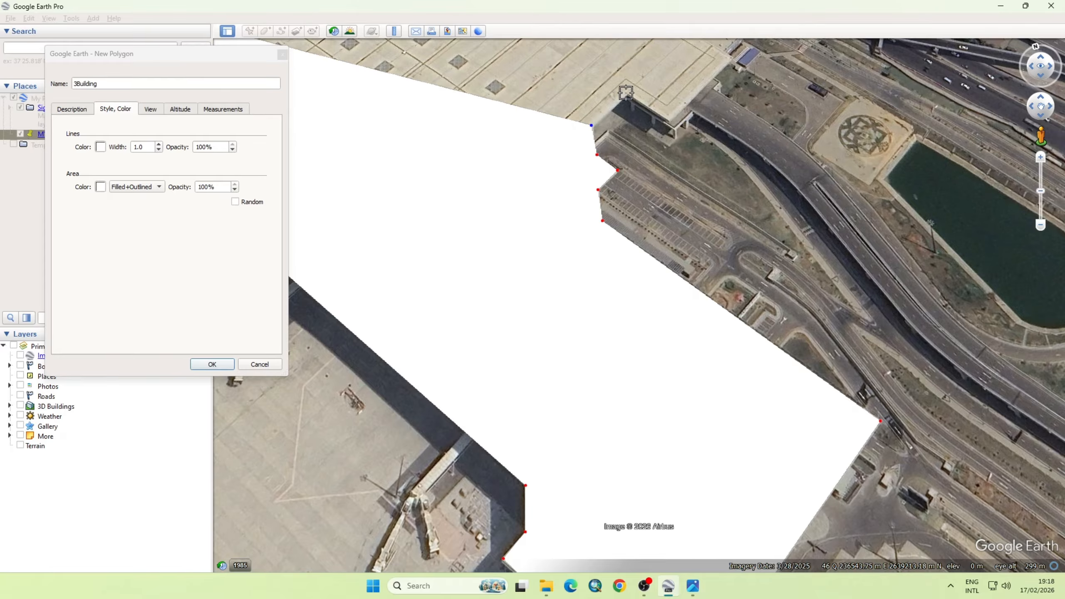
left_click(627, 92)
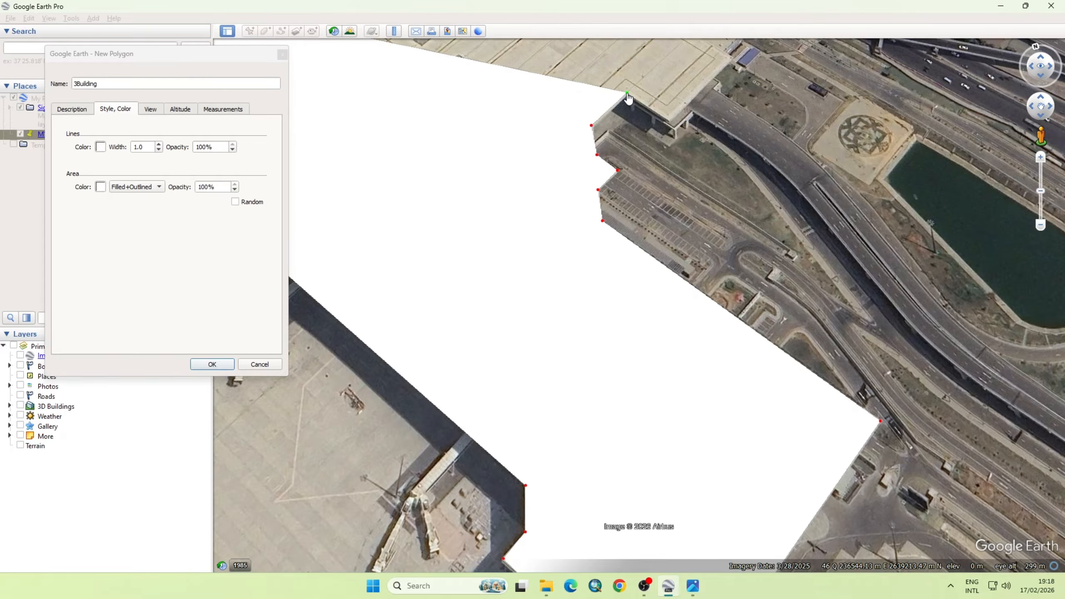
left_click(670, 118)
Step: Extend the polygon along the terminal's highway side by placing vertices at both ends of the long straight roof edge
scroll(525, 329, "down", 4)
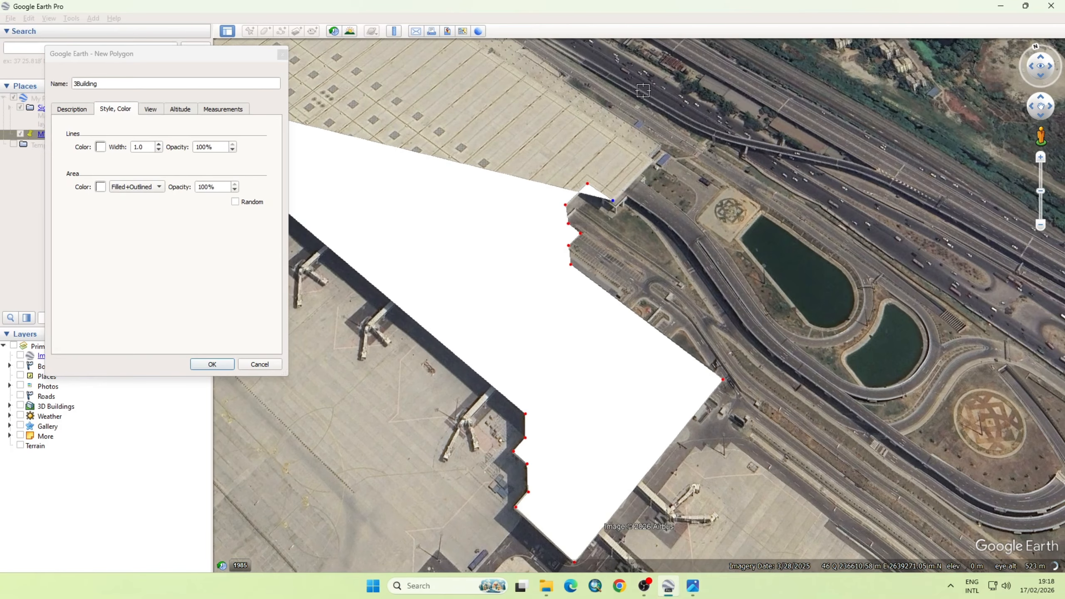
scroll(649, 123, "up", 2)
scroll(649, 123, "up", 2)
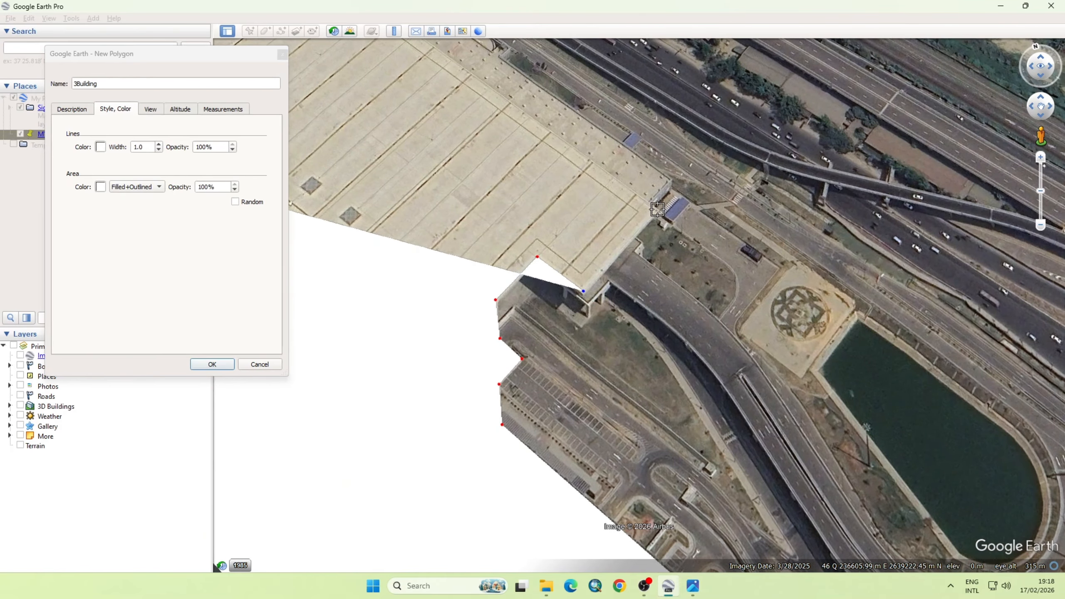
left_click(658, 209)
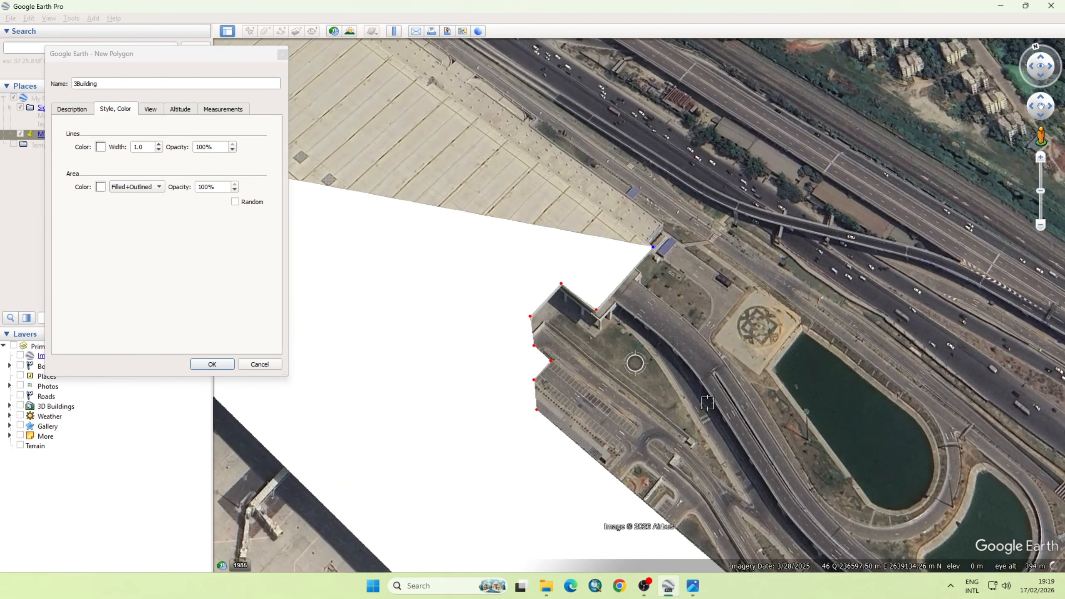
scroll(654, 378, "down", 4)
scroll(334, 65, "up", 2)
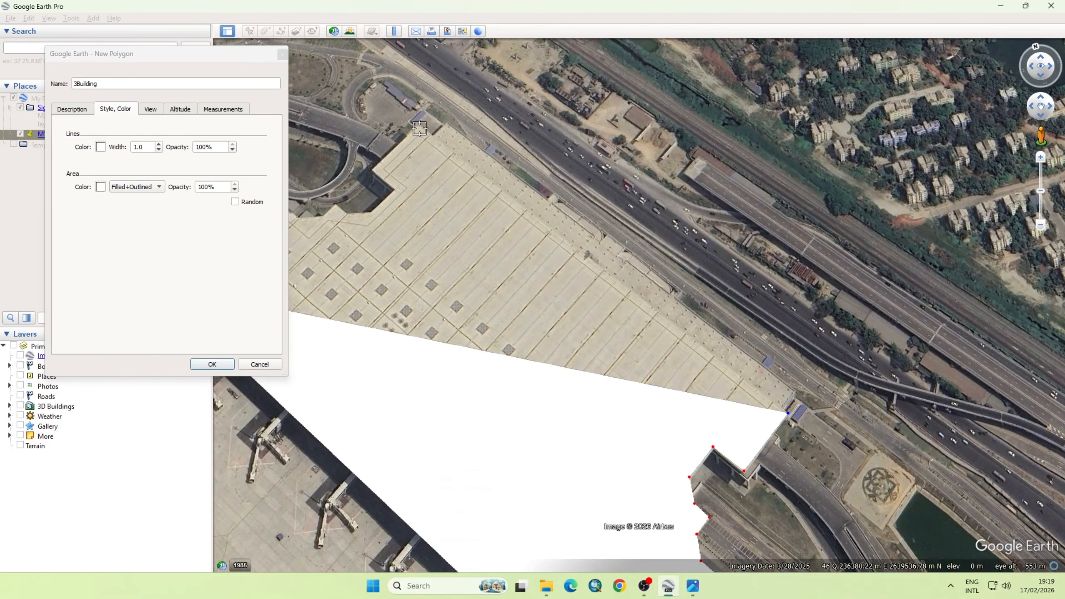
scroll(419, 123, "up", 3)
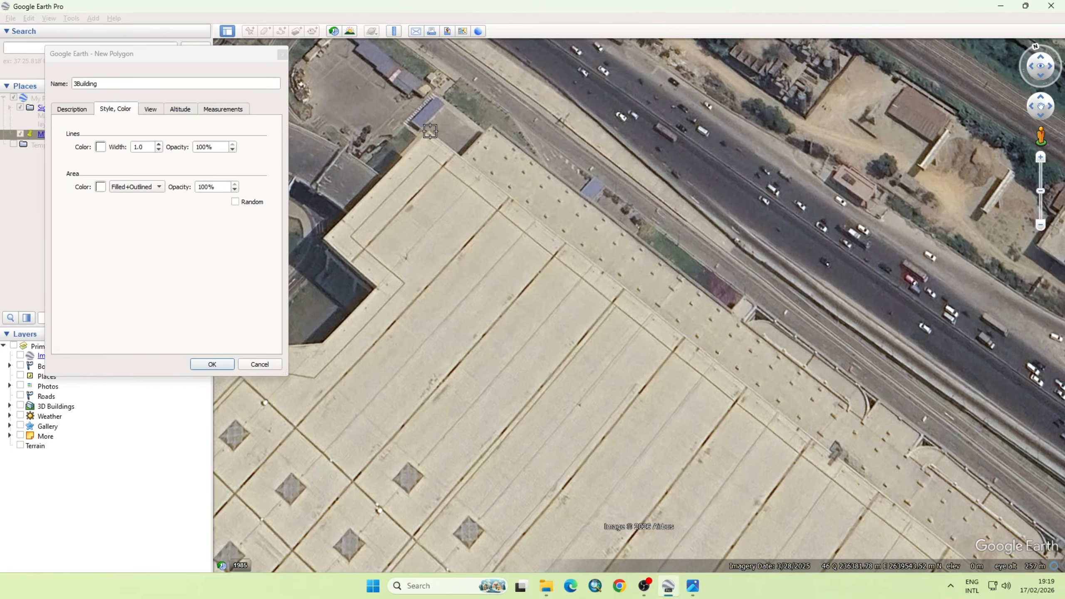
left_click(430, 131)
scroll(653, 194, "down", 3)
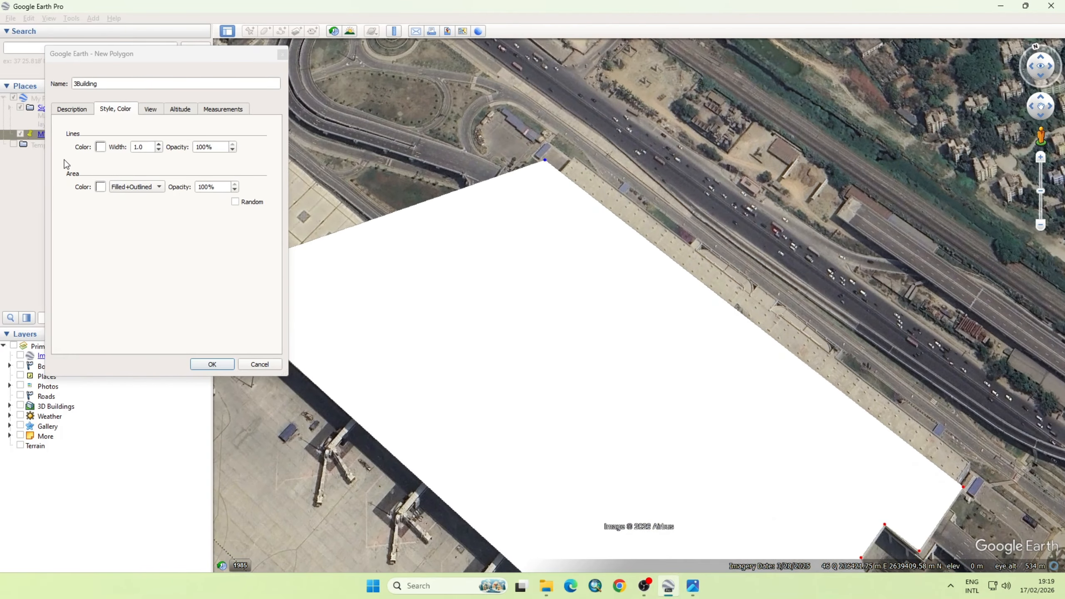
Step: Set the polygon's area style to Outlined and trace seven vertices around the stepped recess beside the looping ramp
left_click(127, 186)
left_click(126, 198)
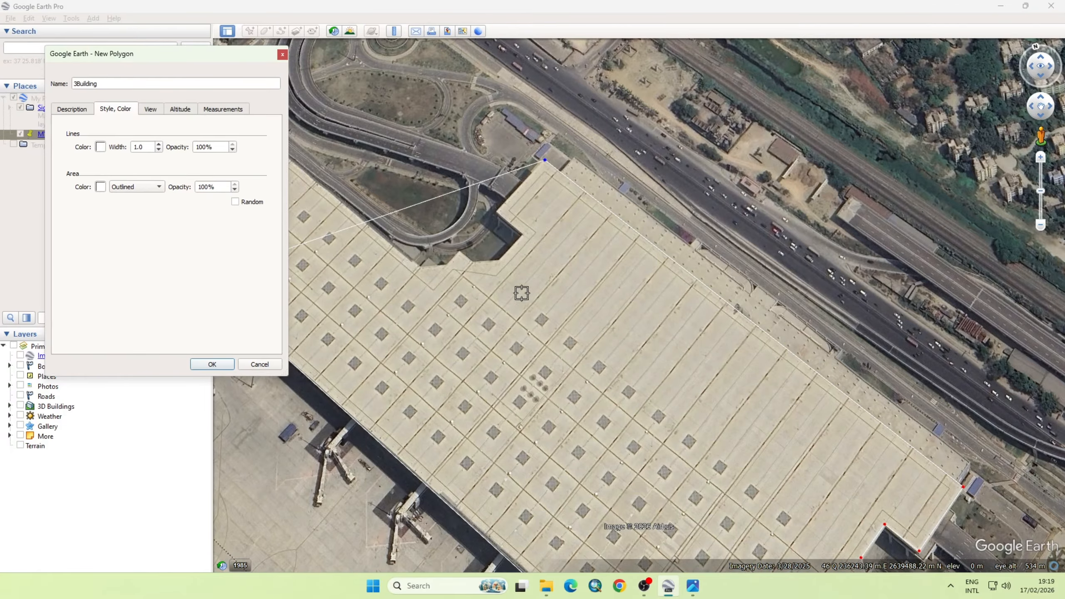
scroll(496, 206, "up", 2)
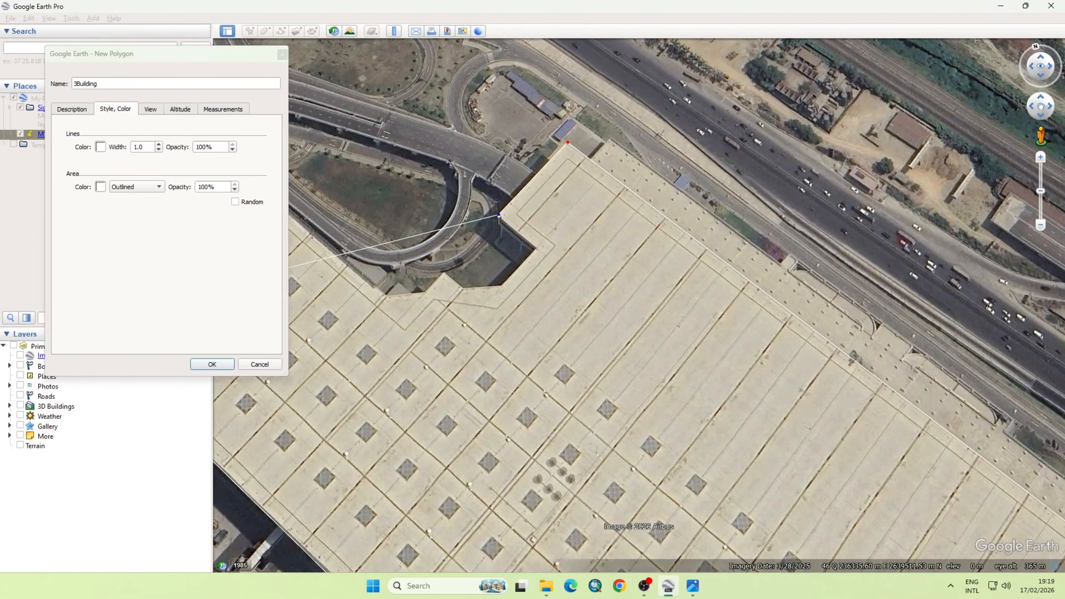
left_click(498, 214)
left_click(536, 248)
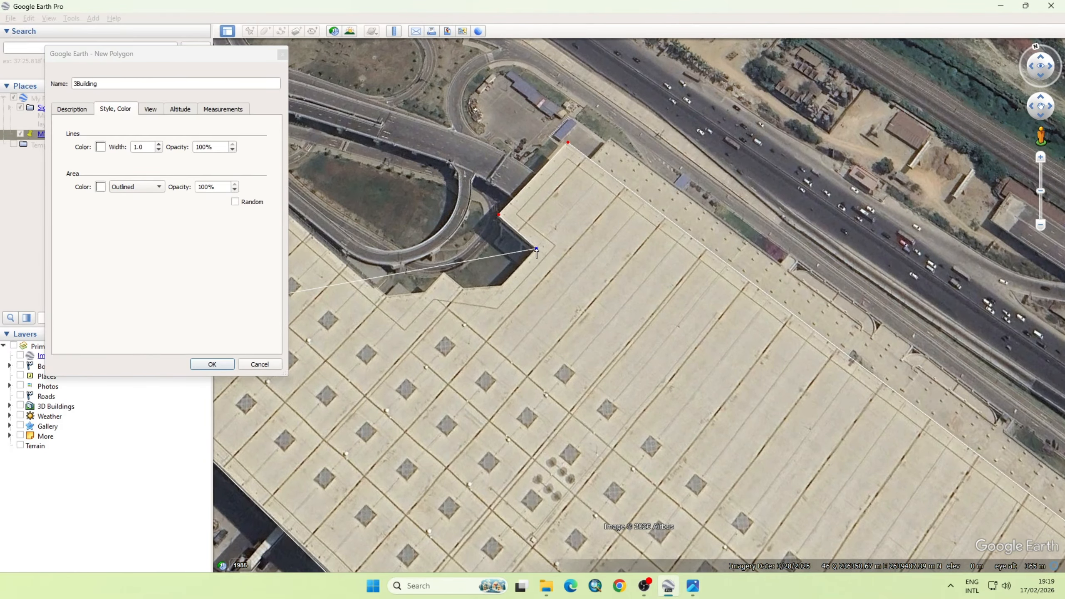
left_click(502, 287)
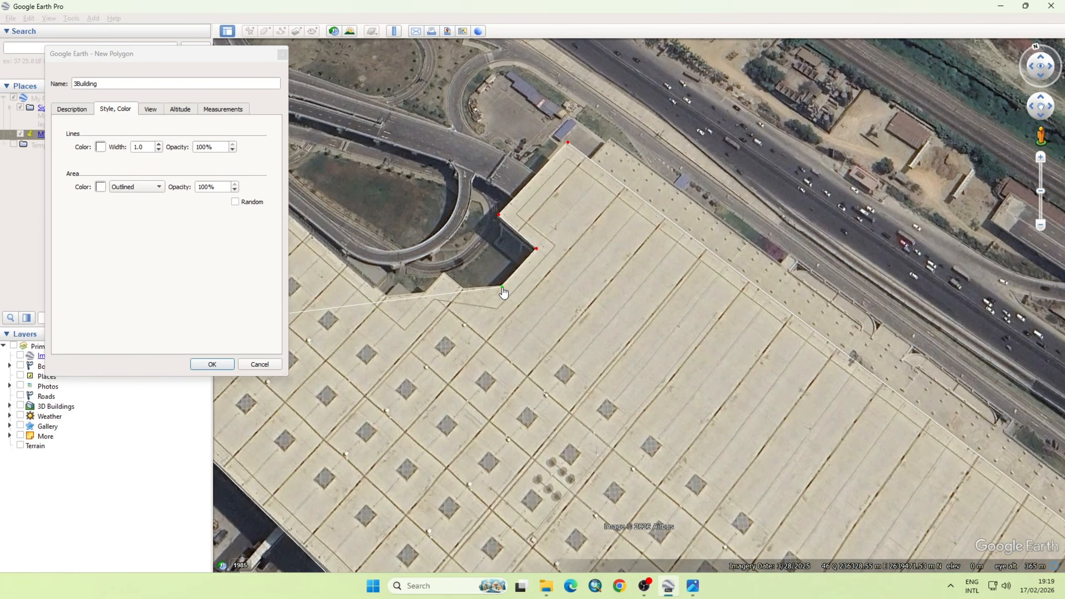
left_click(462, 287)
left_click(444, 273)
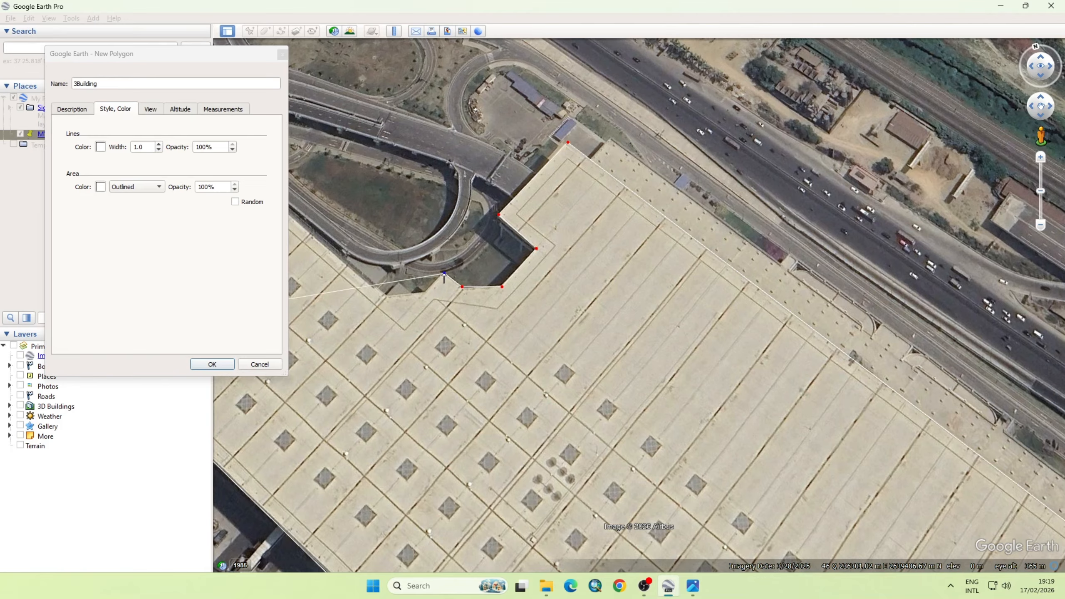
left_click(427, 291)
left_click(387, 296)
Step: Complete the terminal roof outline with a vertex at the roof's northern corner beside the access road
scroll(654, 379, "down", 2)
scroll(419, 251, "up", 3)
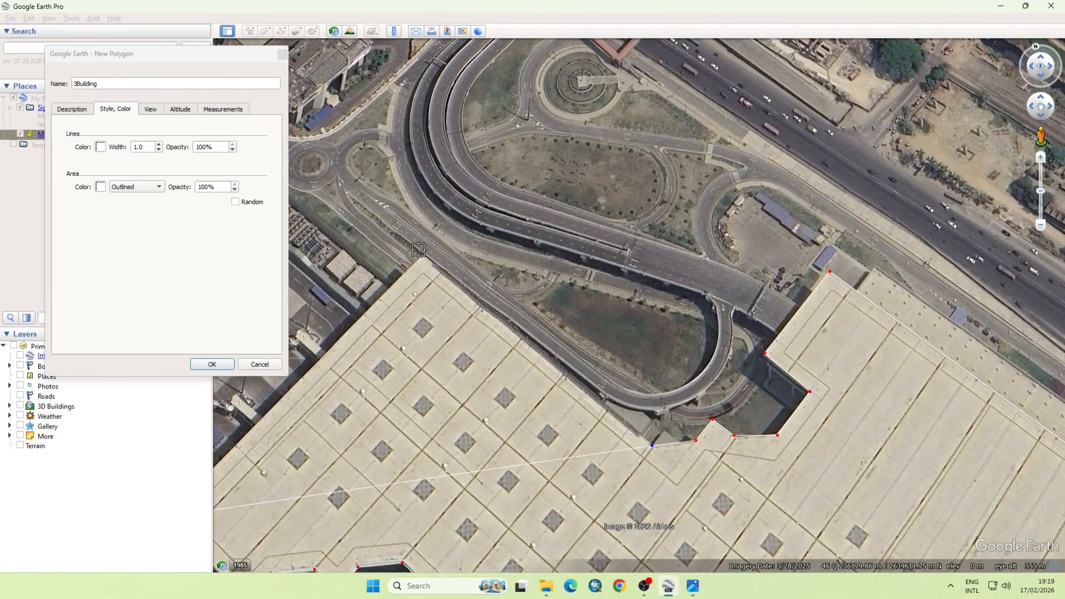
left_click(421, 256)
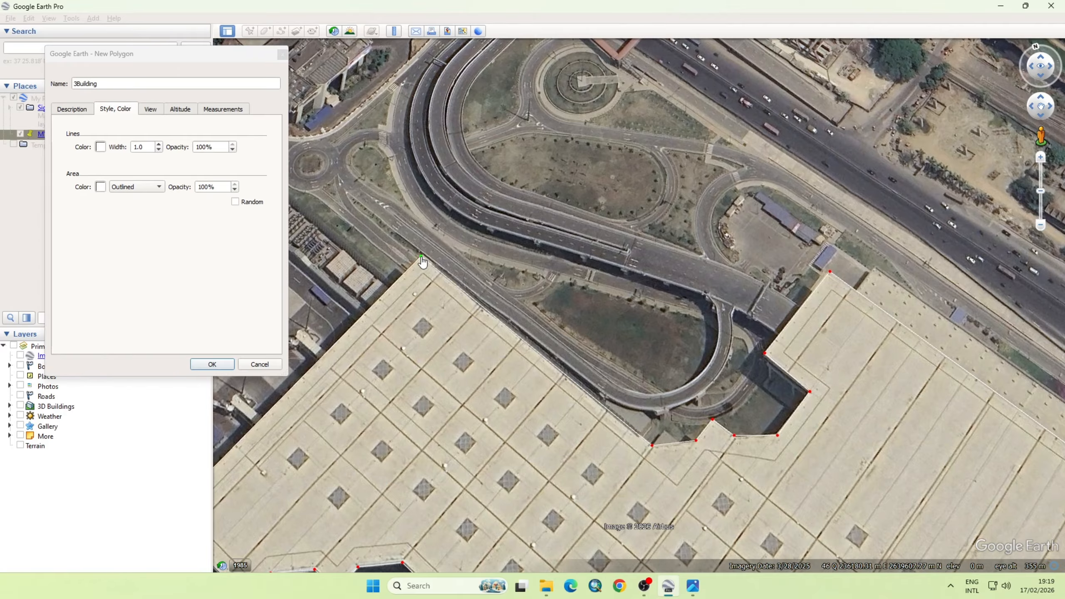
scroll(462, 208, "down", 3)
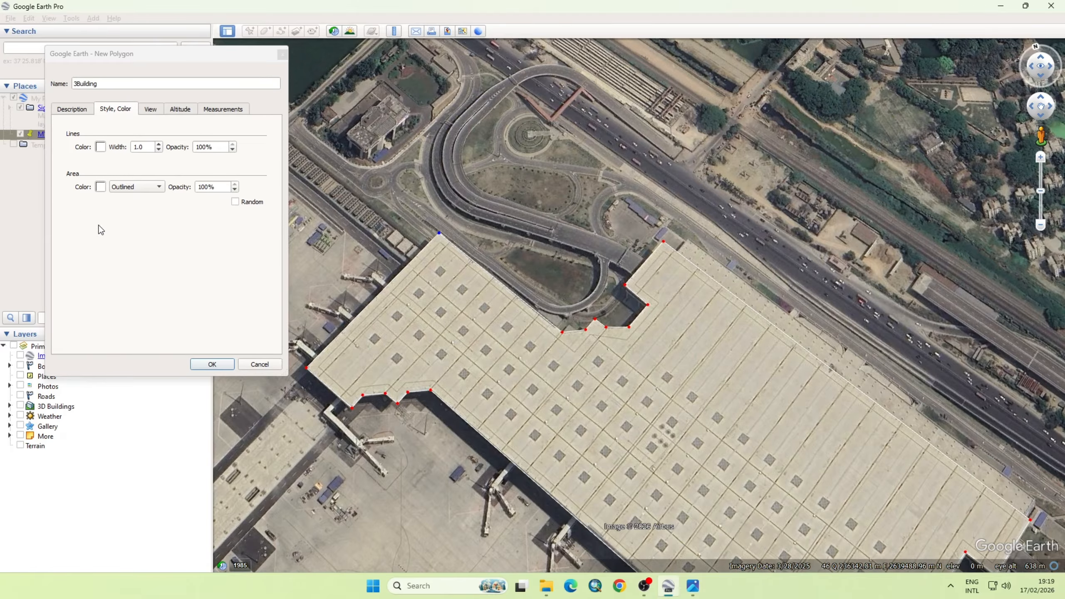
Step: Rename the polygon as 3STD_Building and save it
left_click(75, 84)
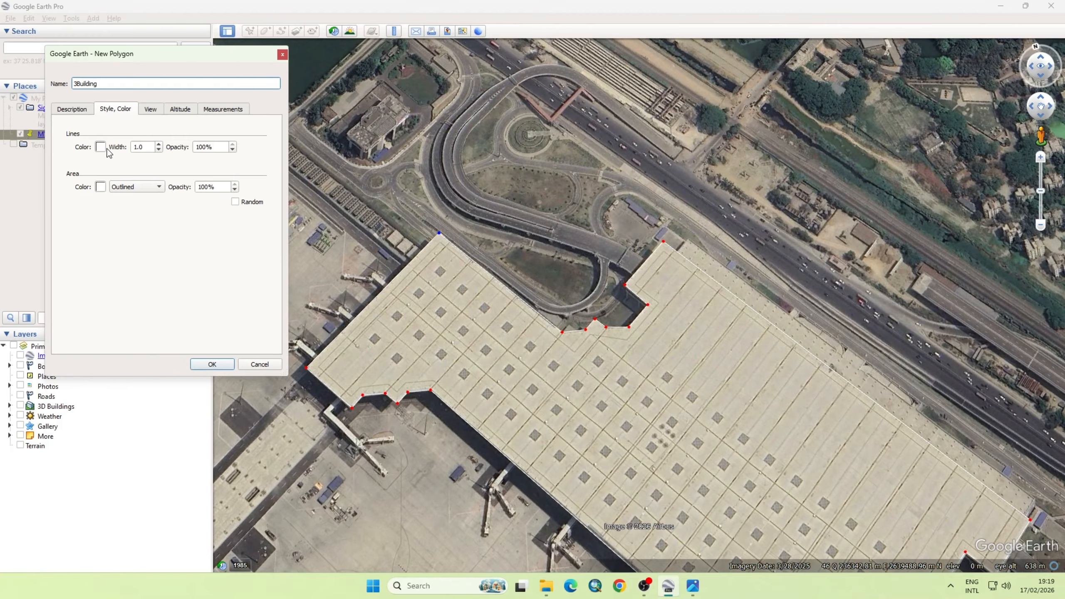
type("3STD_")
left_click(212, 364)
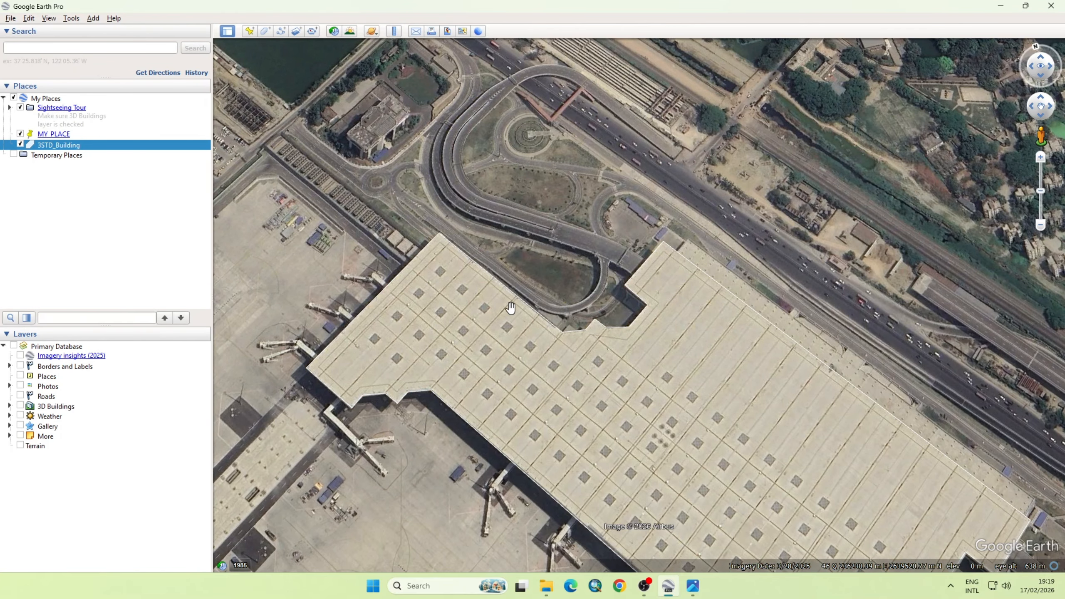
Step: Start a new polygon named 2Std Building for the lower roof strip on the highway side, with the area style Outlined
scroll(511, 308, "down", 4)
scroll(759, 373, "up", 2)
left_click_drag(758, 373, 657, 366)
scroll(398, 155, "up", 2)
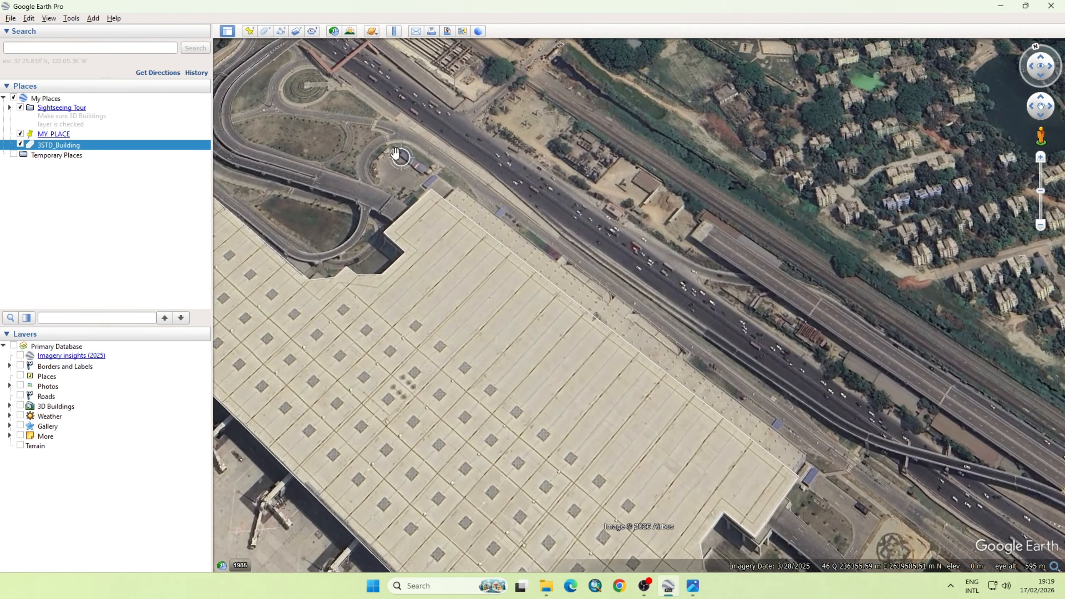
scroll(395, 154, "up", 2)
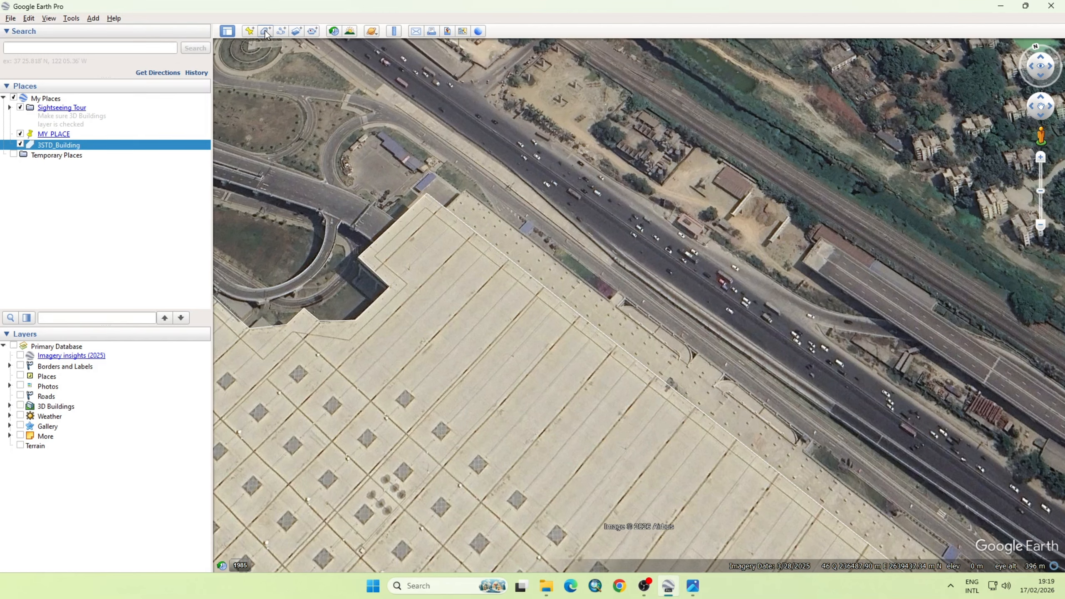
left_click(265, 32)
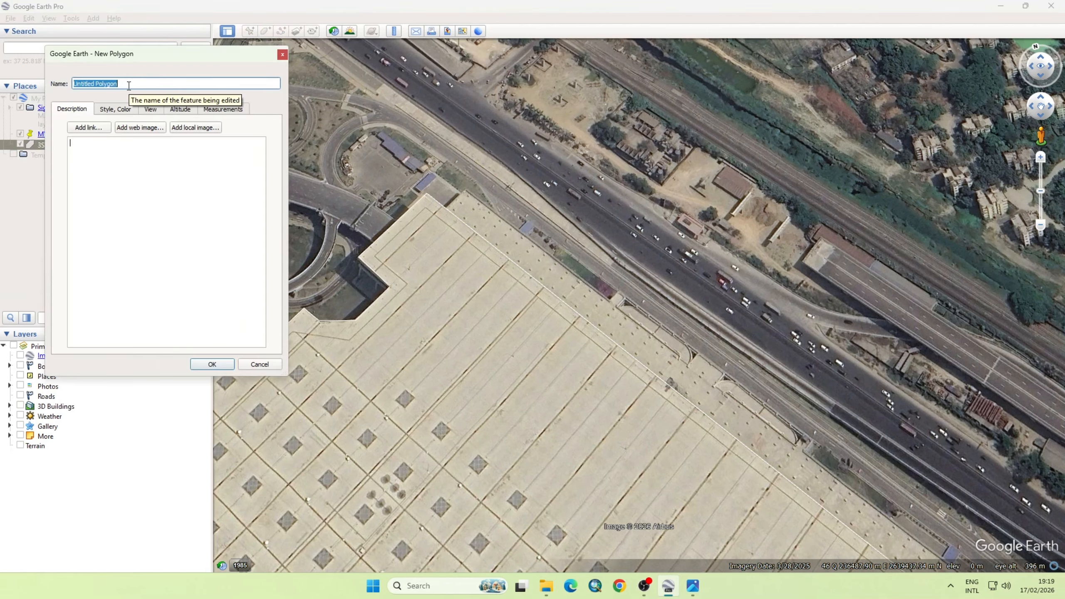
type("2Std Building")
left_click(119, 108)
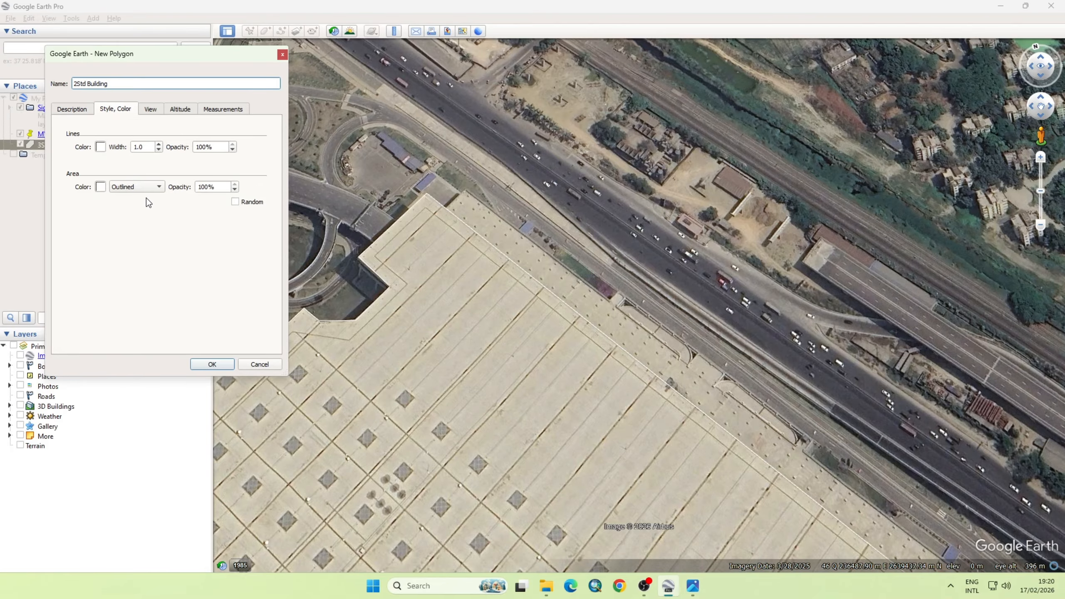
scroll(470, 218, "up", 2)
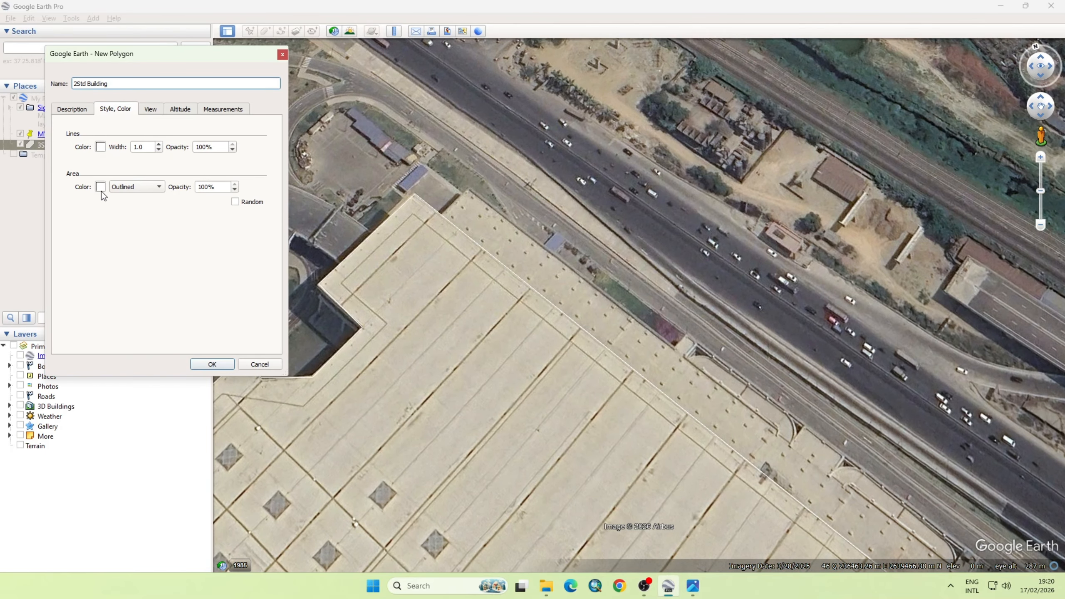
left_click(135, 186)
left_click(137, 186)
Step: Place the first two polygon vertices at the inner and outer corners of the lower roof strip's northwest end
scroll(531, 196, "up", 1)
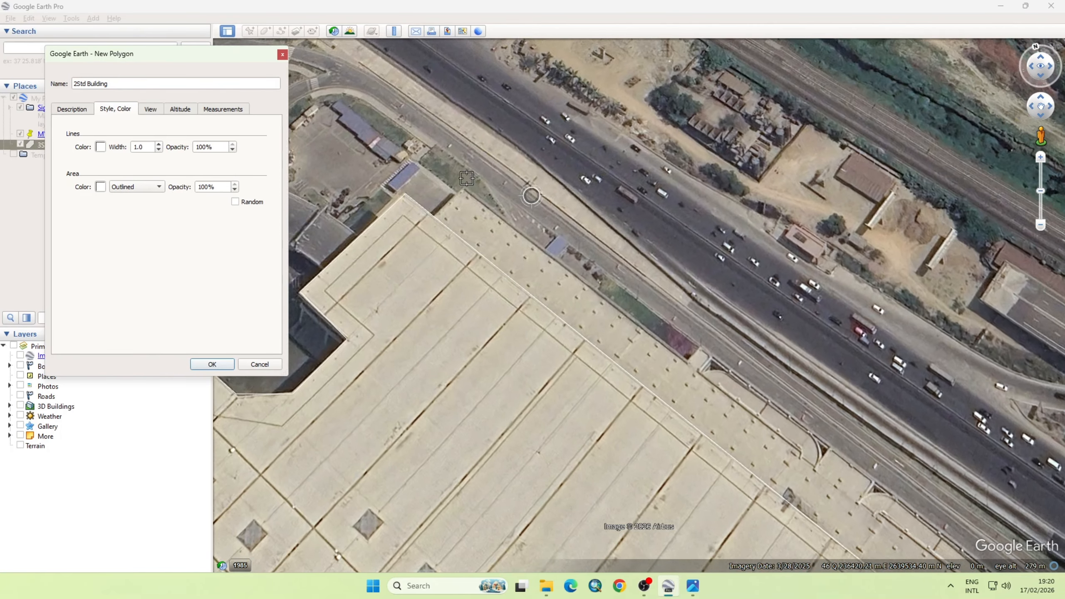
scroll(452, 221, "up", 2)
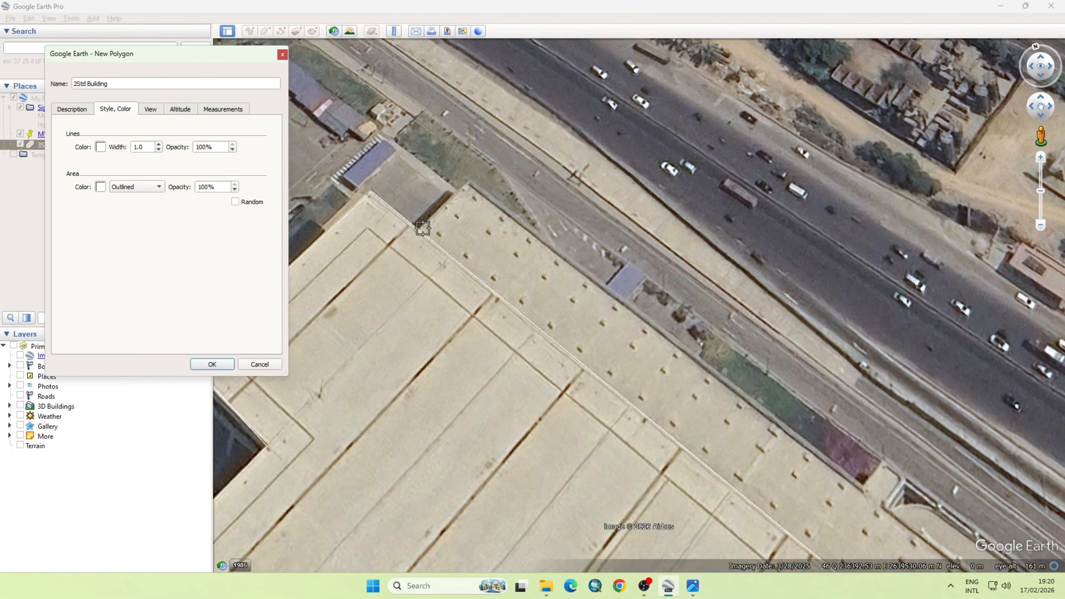
left_click(422, 228)
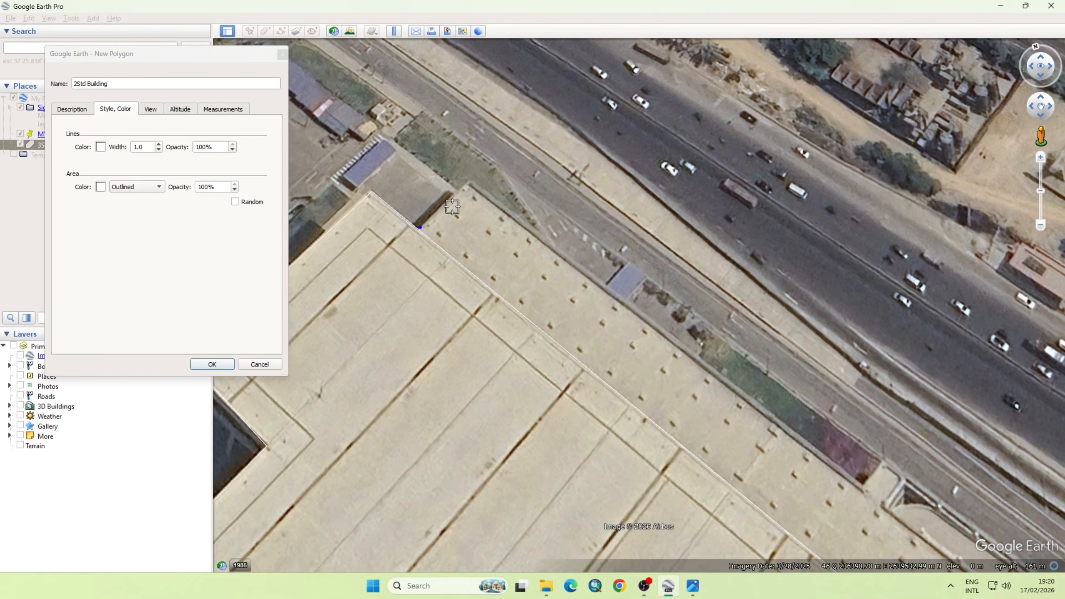
left_click(469, 184)
scroll(422, 156, "down", 3)
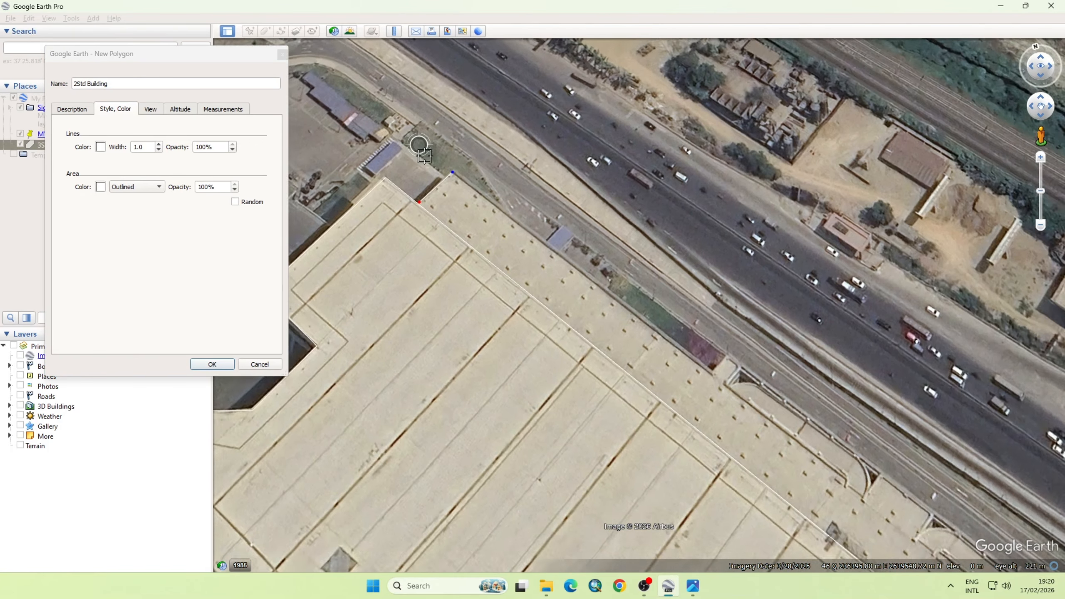
Step: Extend the polygon along the strip's outer edge and step it outward with two vertices where the curved bays begin
scroll(673, 309, "up", 2)
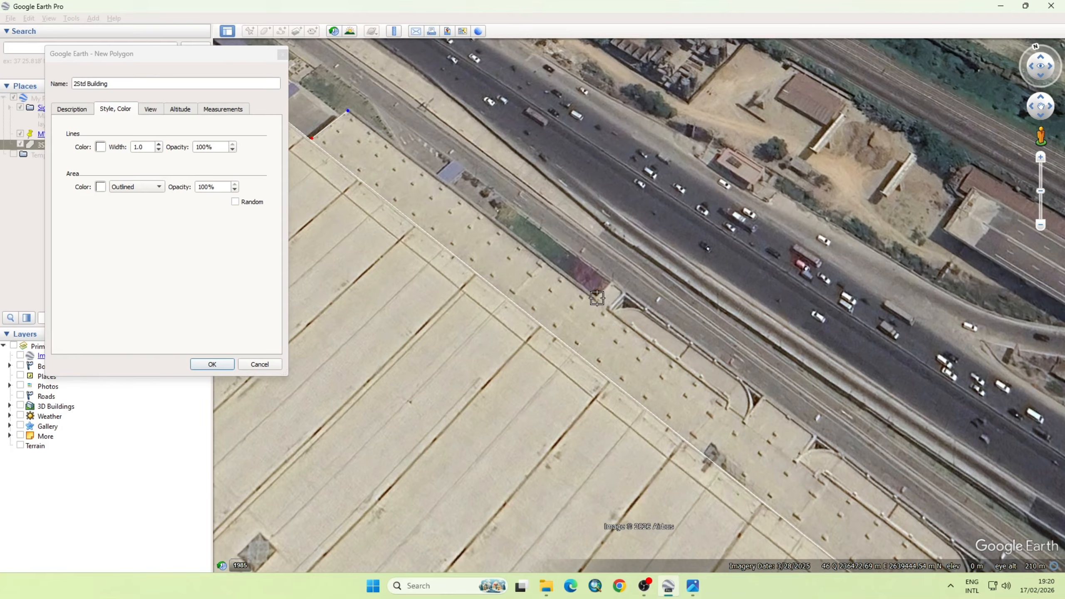
left_click(598, 298)
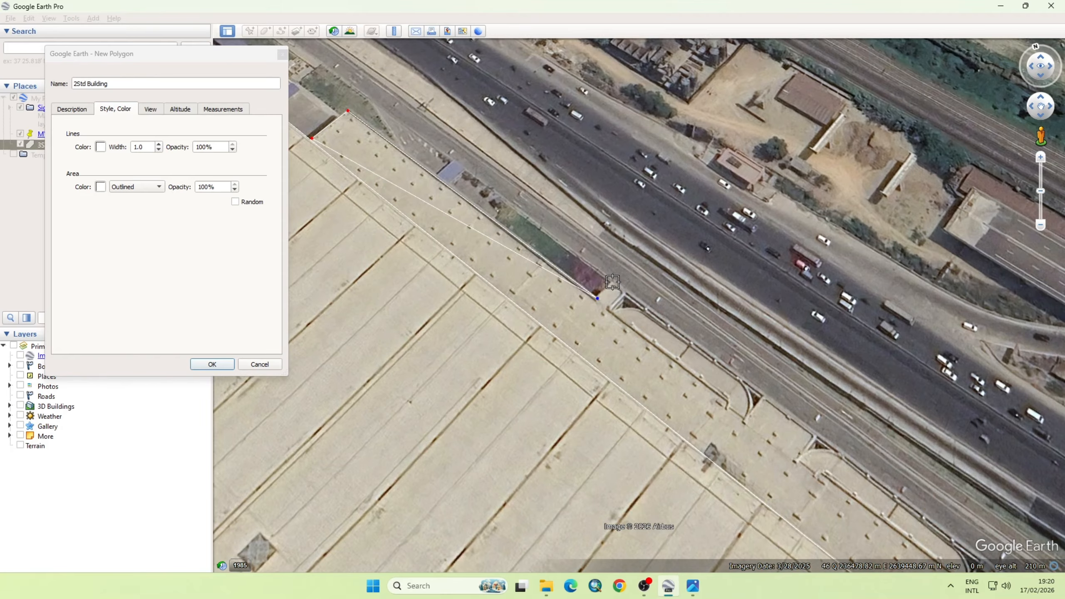
left_click(613, 285)
Step: Extend the polygon past the curved roadside bays and step it back to the roof edge at their far end
scroll(419, 204, "down", 1)
scroll(418, 204, "down", 2)
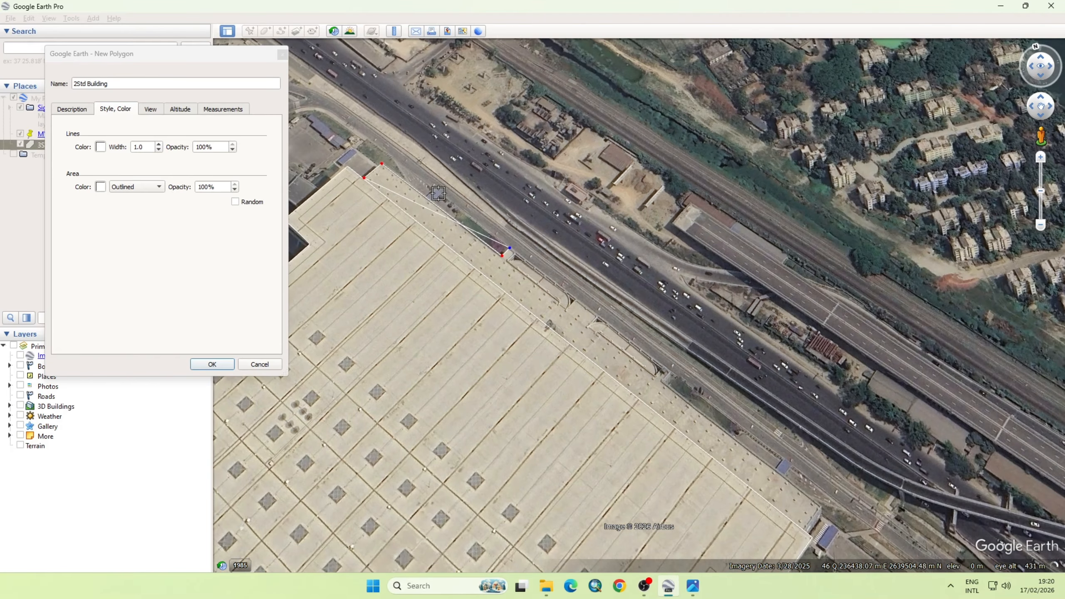
scroll(654, 372, "up", 3)
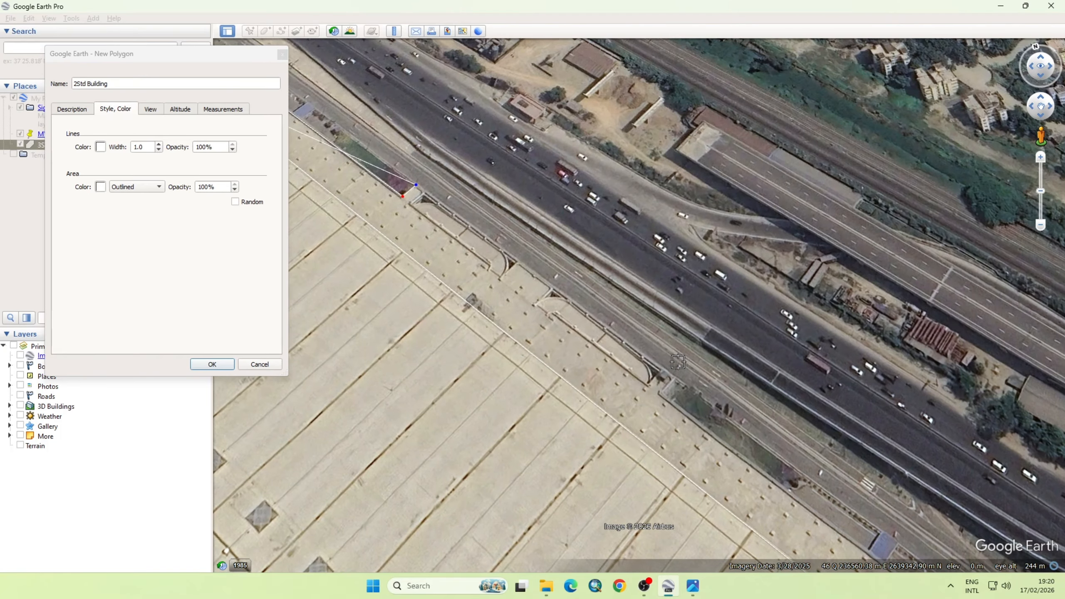
left_click(674, 376)
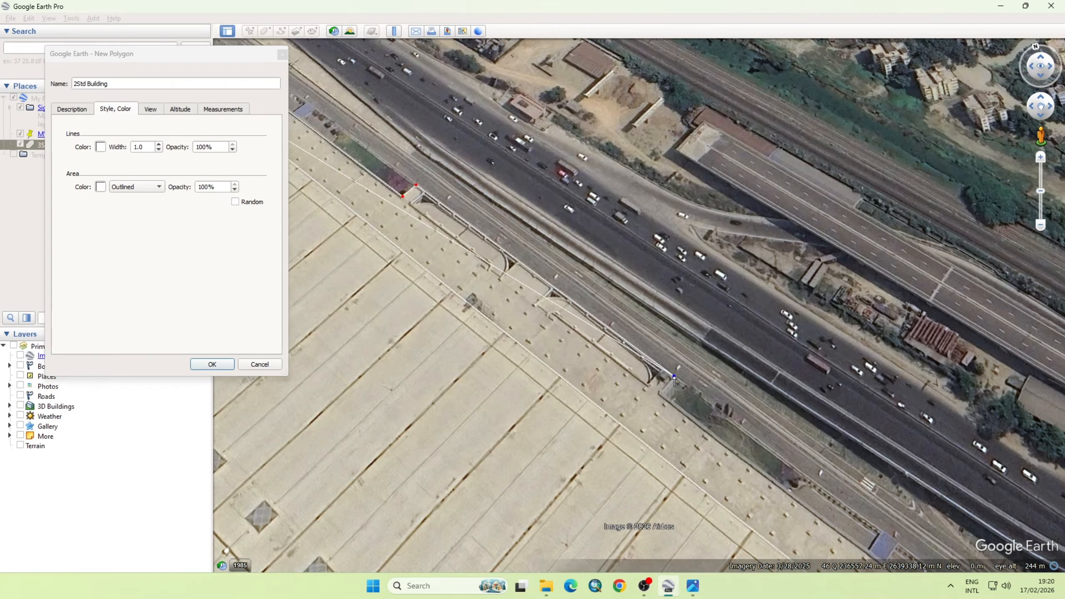
scroll(572, 250, "down", 3)
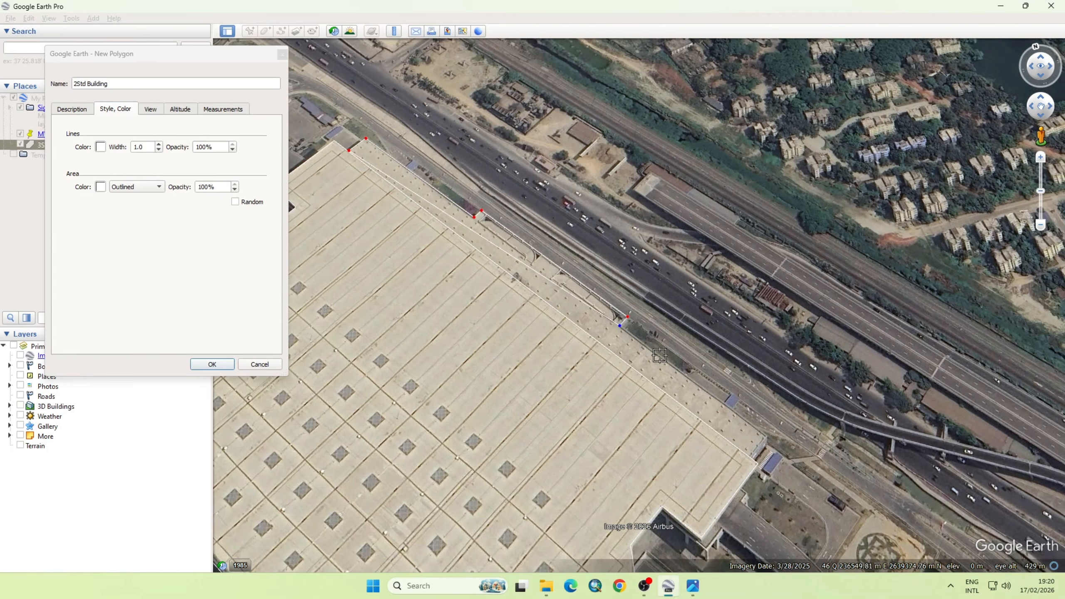
Step: Continue the polygon to the small blue-roofed annex on the strip's outer edge and trace its four corners
scroll(813, 499, "up", 3)
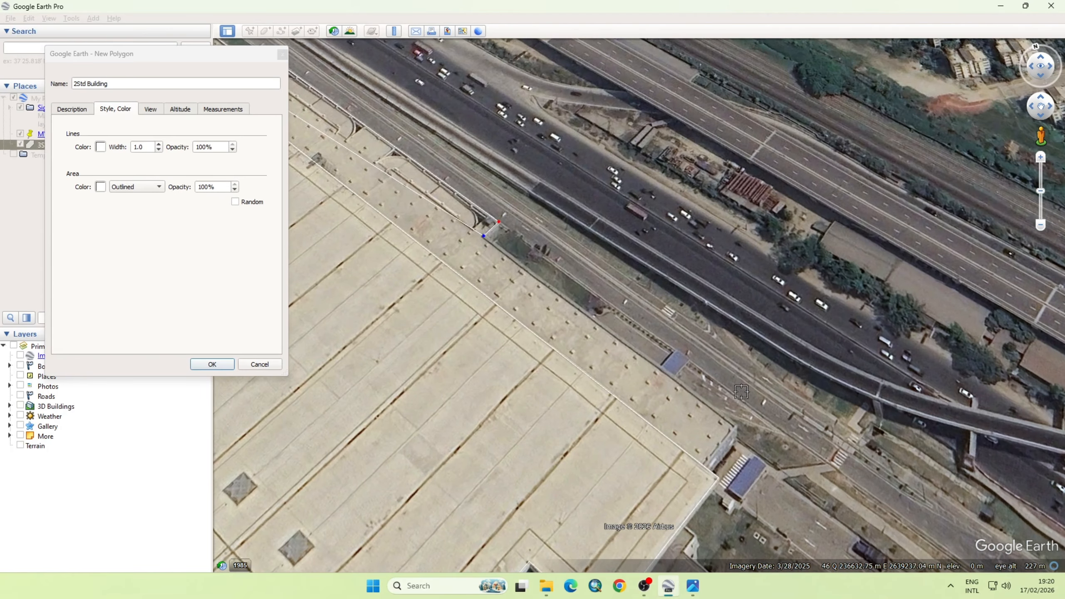
scroll(695, 373, "up", 2)
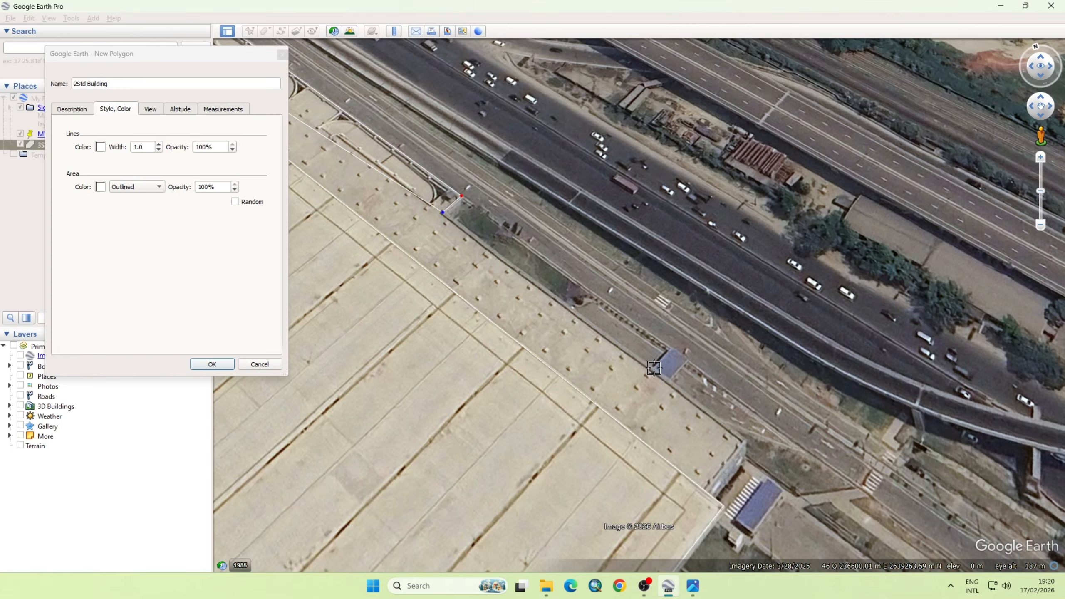
left_click(653, 369)
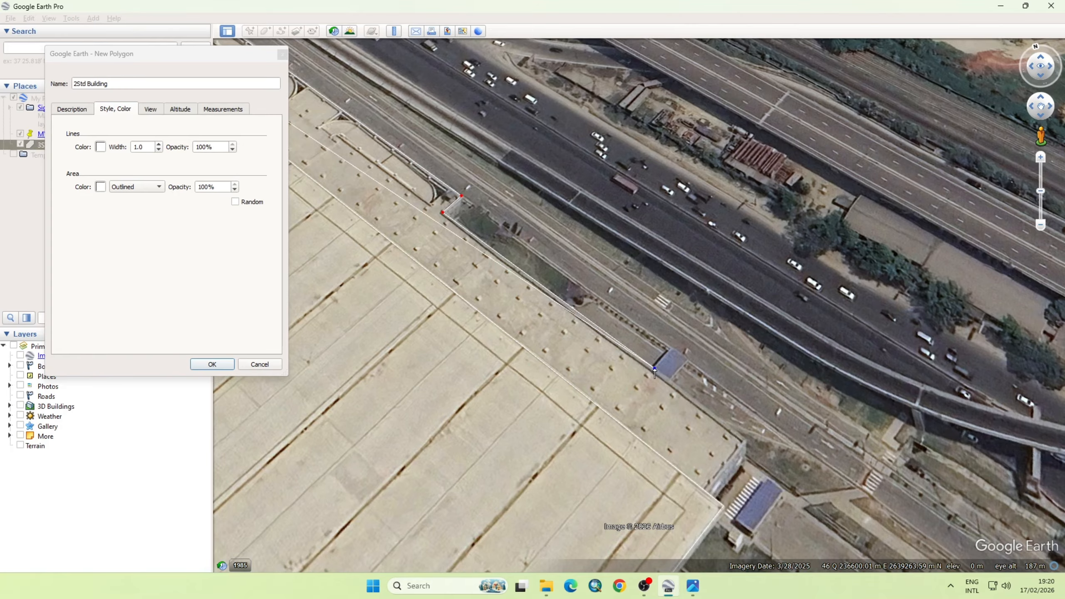
left_click(672, 348)
left_click(687, 359)
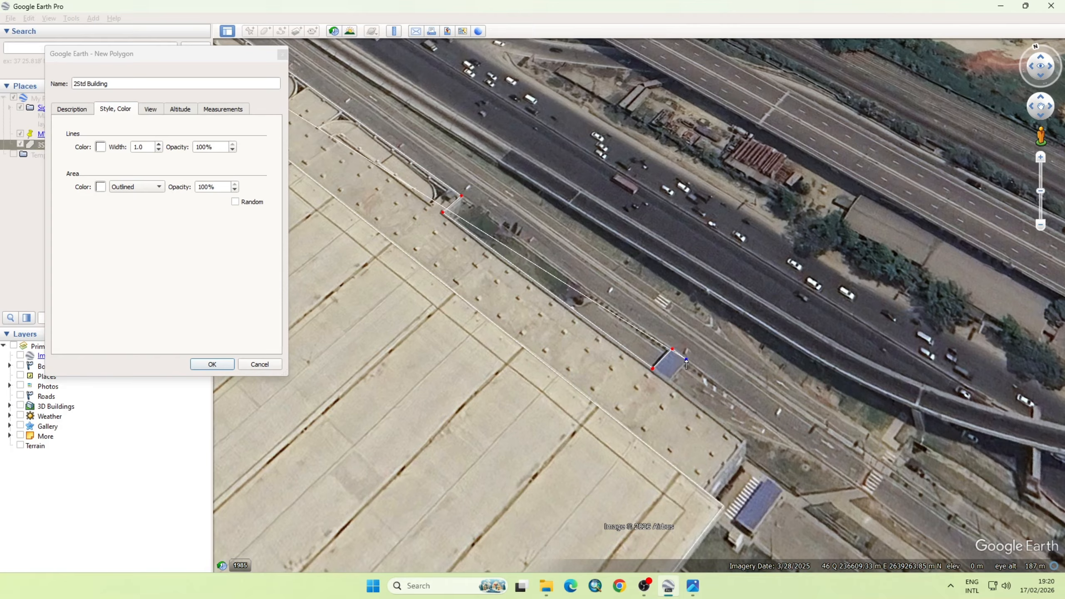
left_click(670, 379)
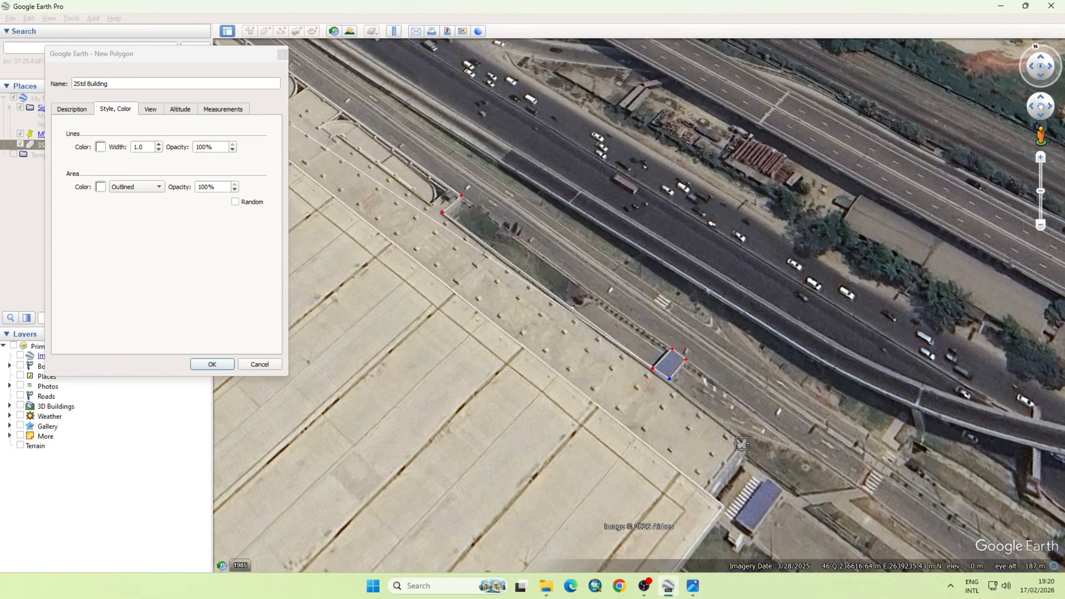
Step: Add polygon vertices at the outer and inner corners of the lower roof strip's southeast end
left_click(743, 440)
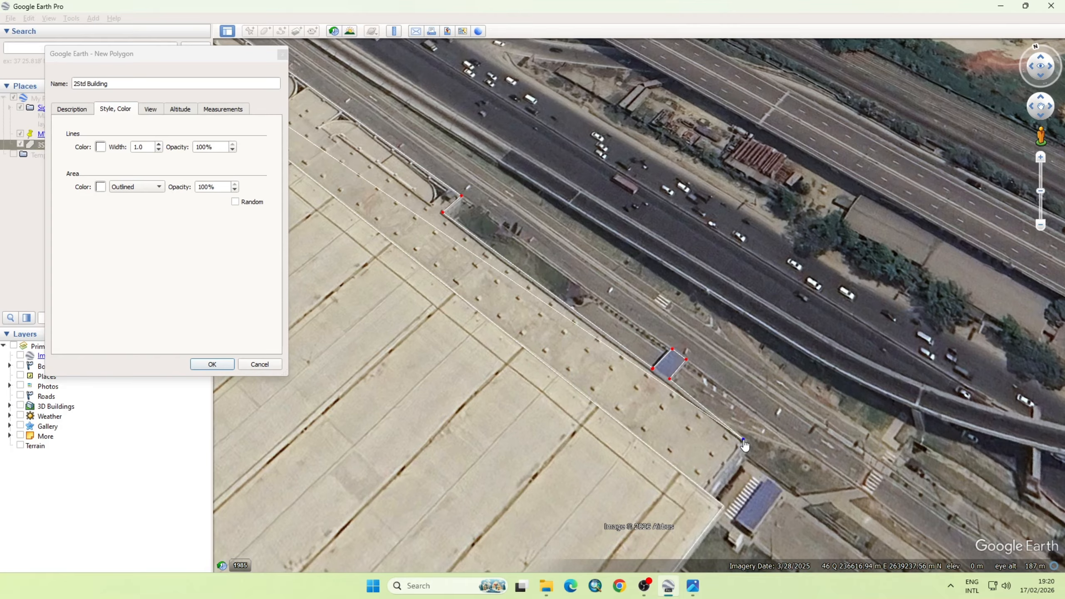
left_click(706, 488)
left_click(706, 491)
left_click(708, 489)
left_click_drag(708, 489, 706, 488)
Step: Check the traced 2Std Building outline at both ends of the strip and move the polygon dialog clear of the places list
scroll(814, 450, "down", 5)
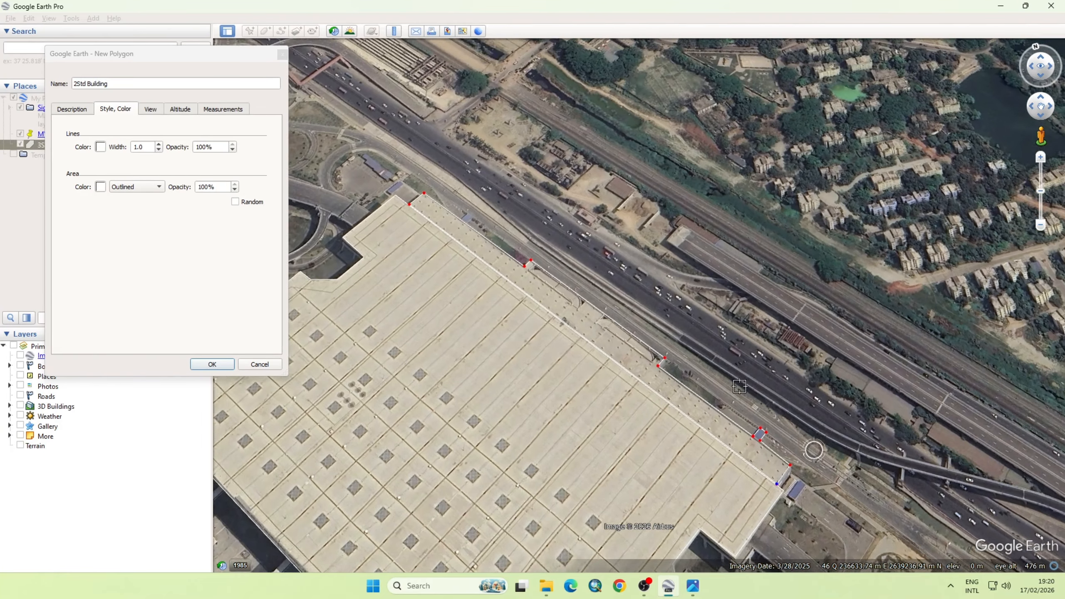
scroll(546, 285, "up", 5)
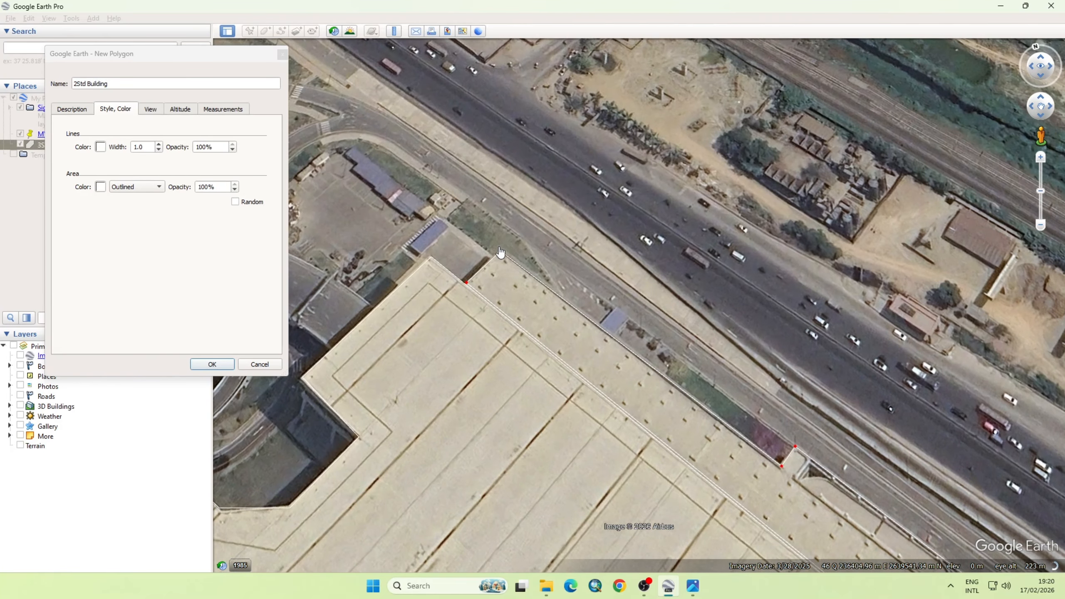
scroll(499, 252, "down", 2)
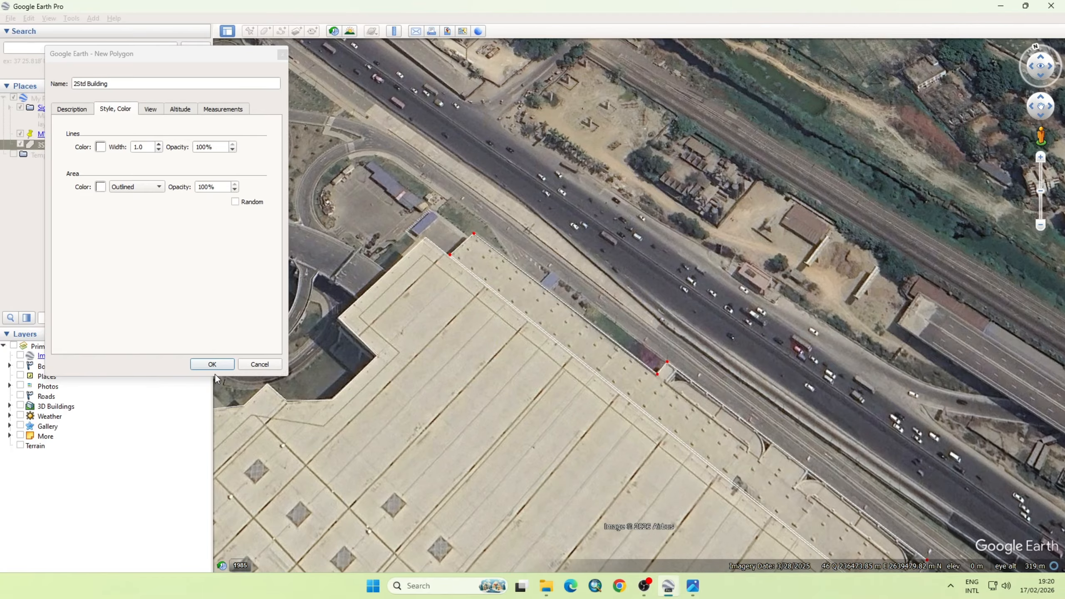
left_click_drag(155, 53, 201, 71)
scroll(420, 179, "down", 2)
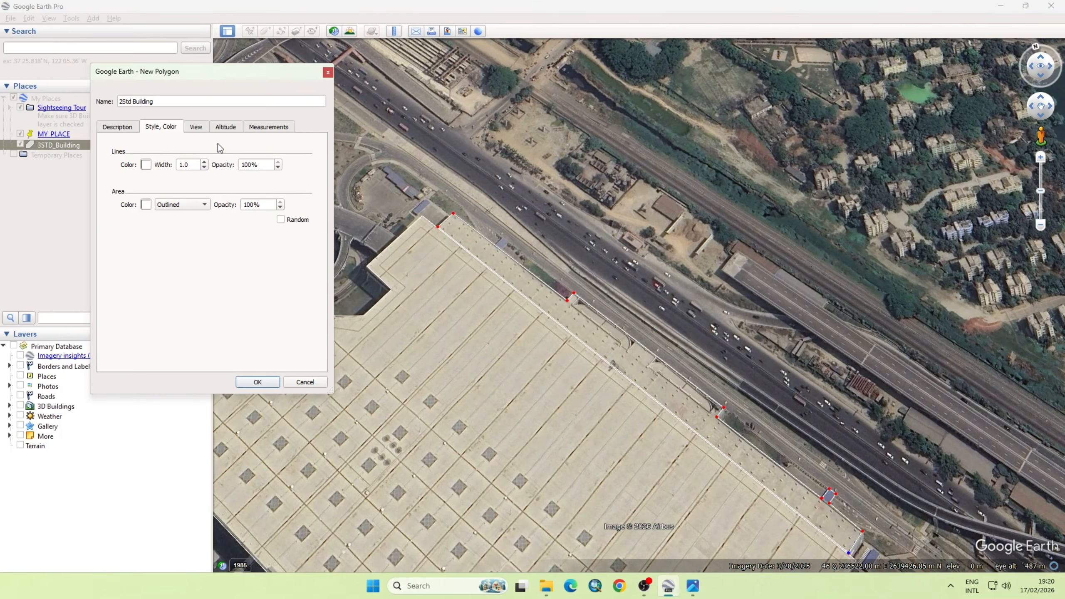
Step: Set the 2Std Building polygon's area colour to yellow (#ffff00) and its area style to Filled
left_click(148, 206)
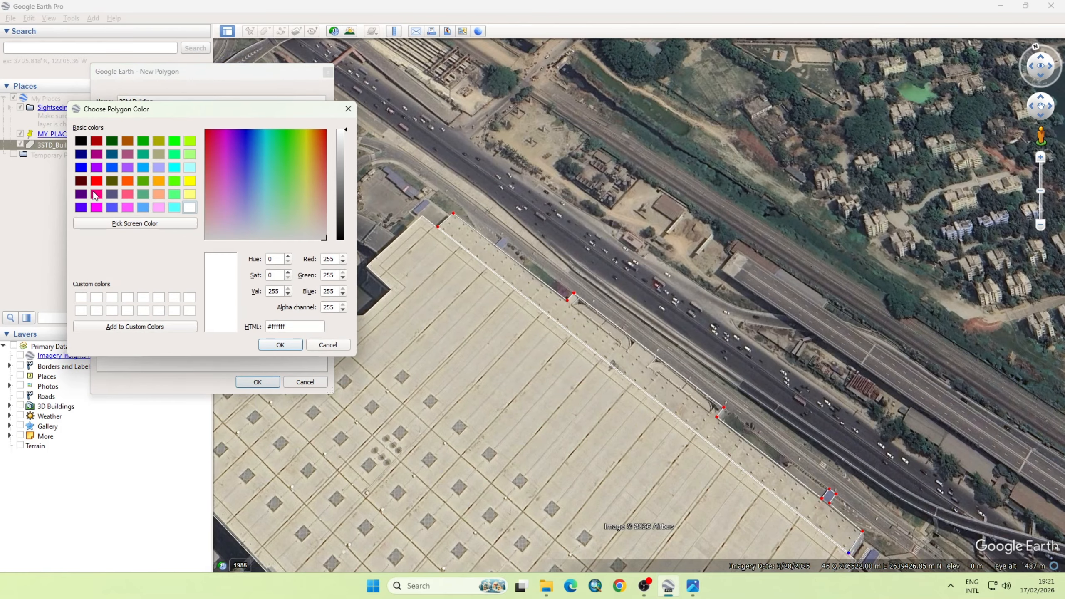
left_click(191, 182)
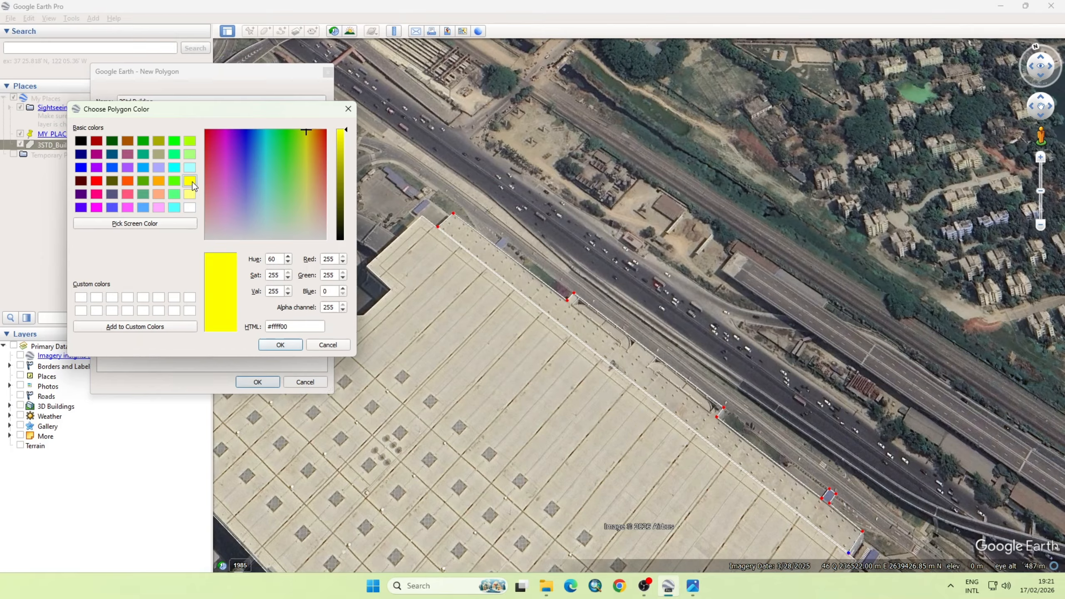
left_click(282, 345)
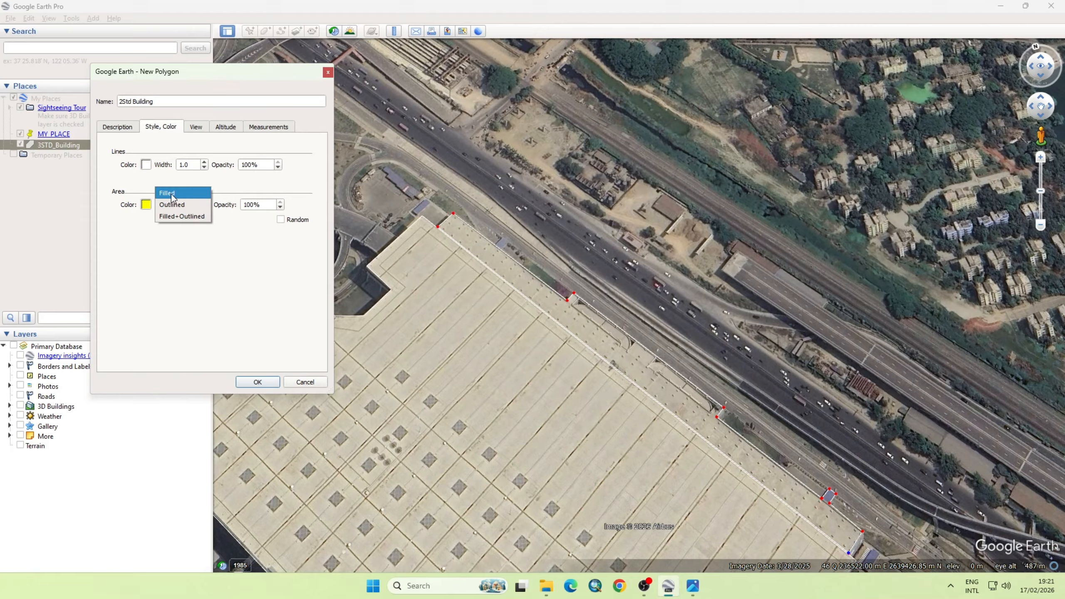
left_click(172, 194)
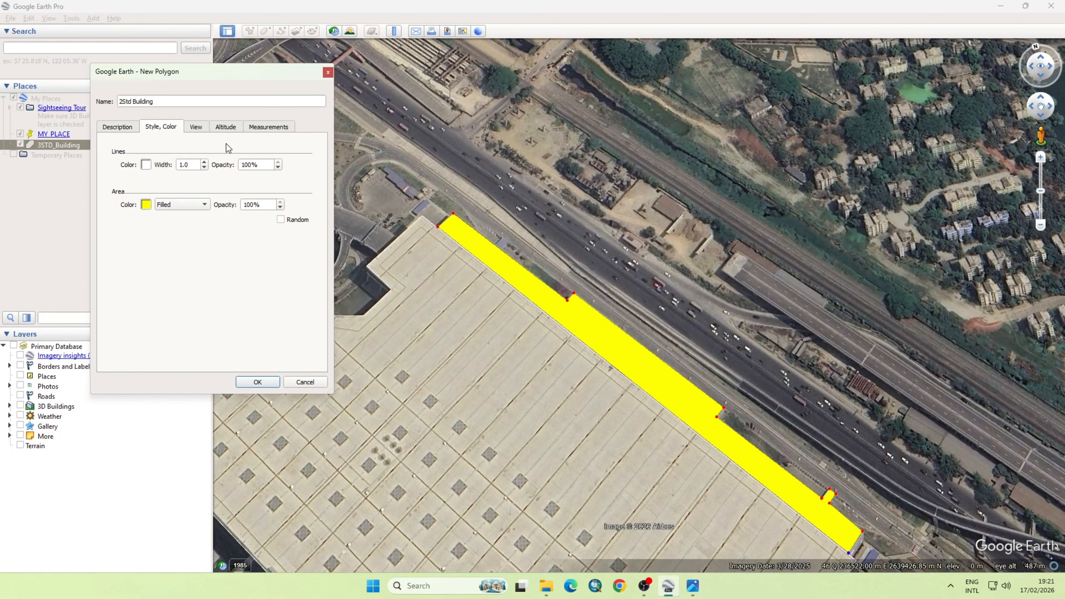
Step: Raise the 2Std Building polygon to 20 m relative to ground with its sides extended to the ground, and save it
left_click(225, 128)
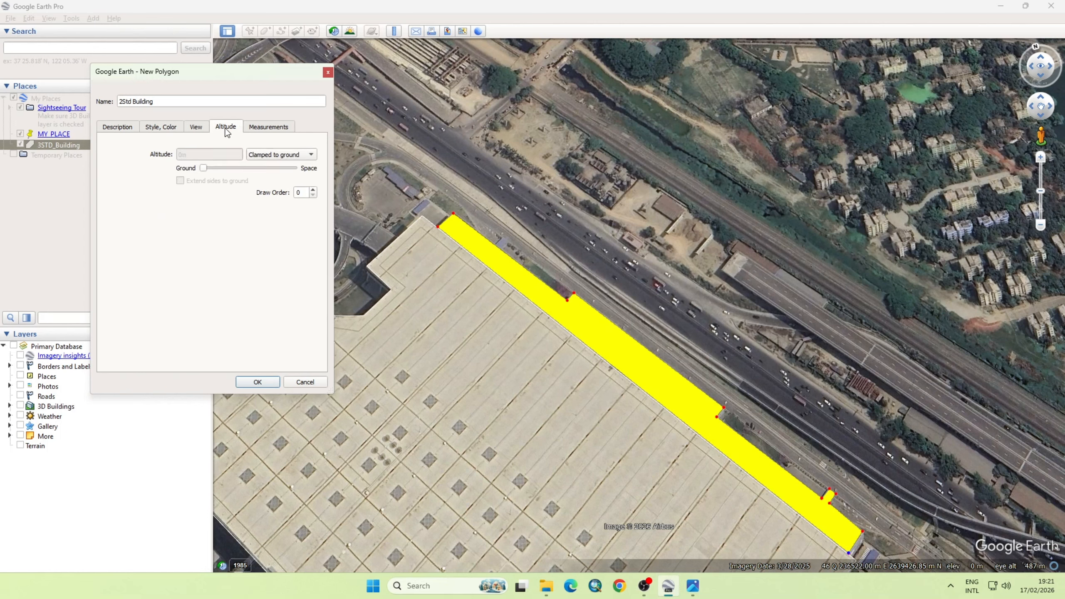
left_click(273, 157)
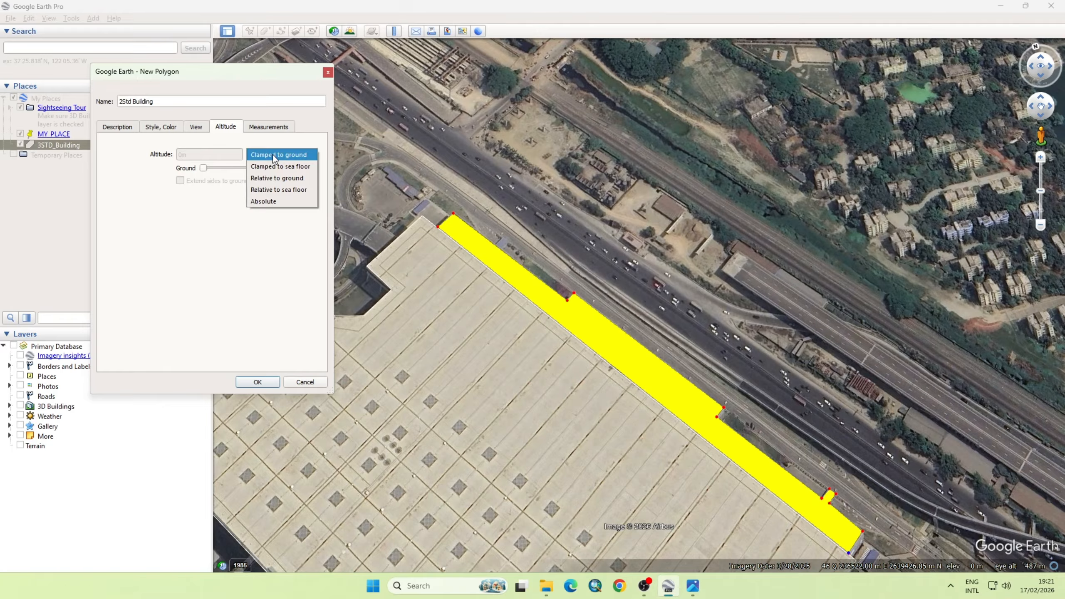
left_click(276, 178)
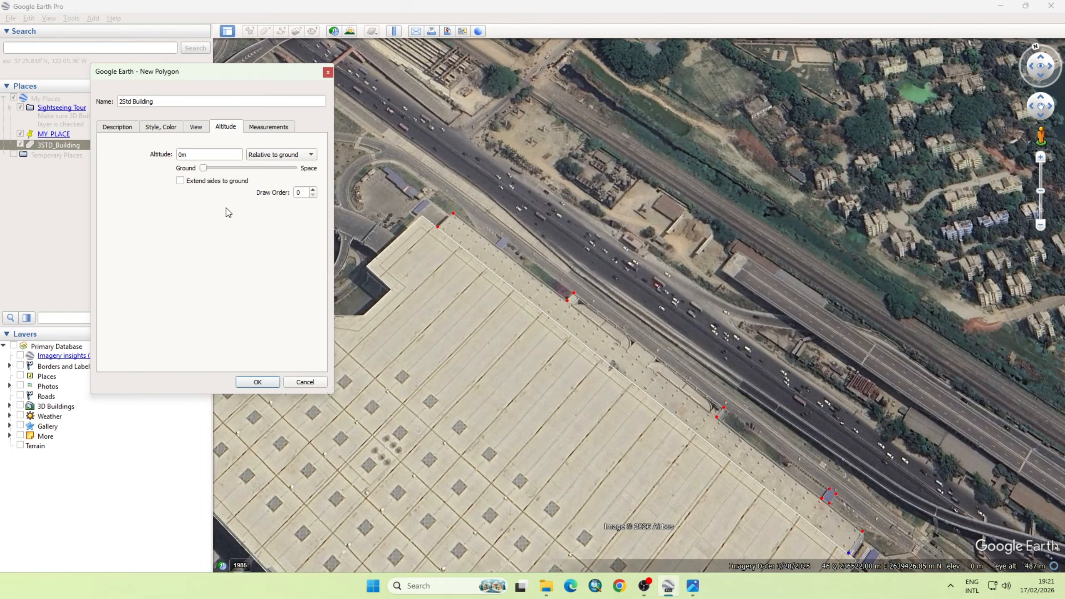
left_click_drag(183, 154, 175, 159)
type("20")
left_click(180, 181)
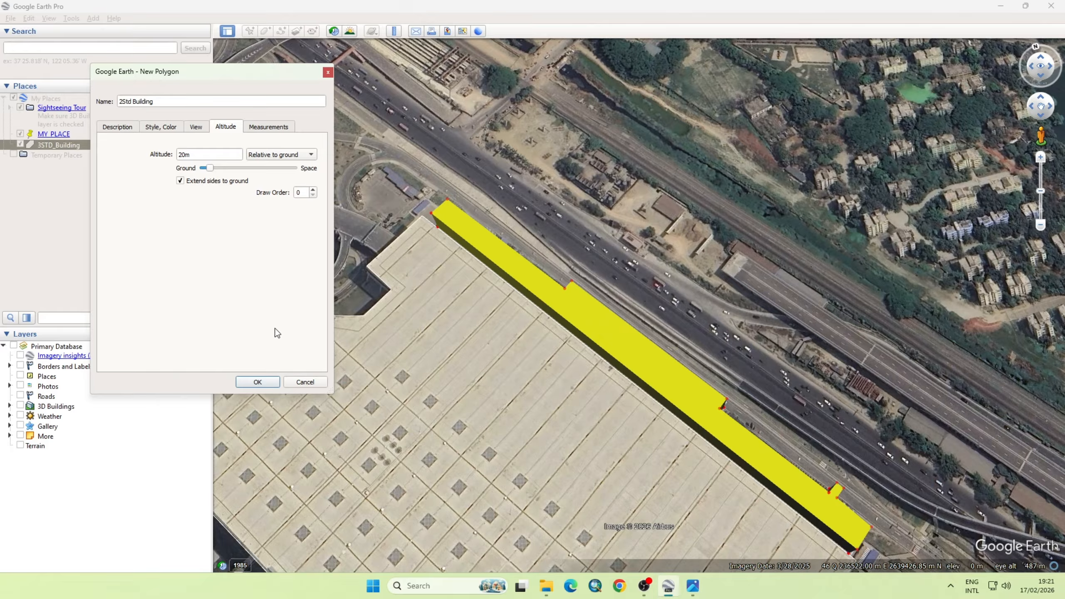
left_click(258, 382)
Step: Open the 3STD_Building polygon's properties and change its area style to Filled
scroll(565, 151, "down", 3)
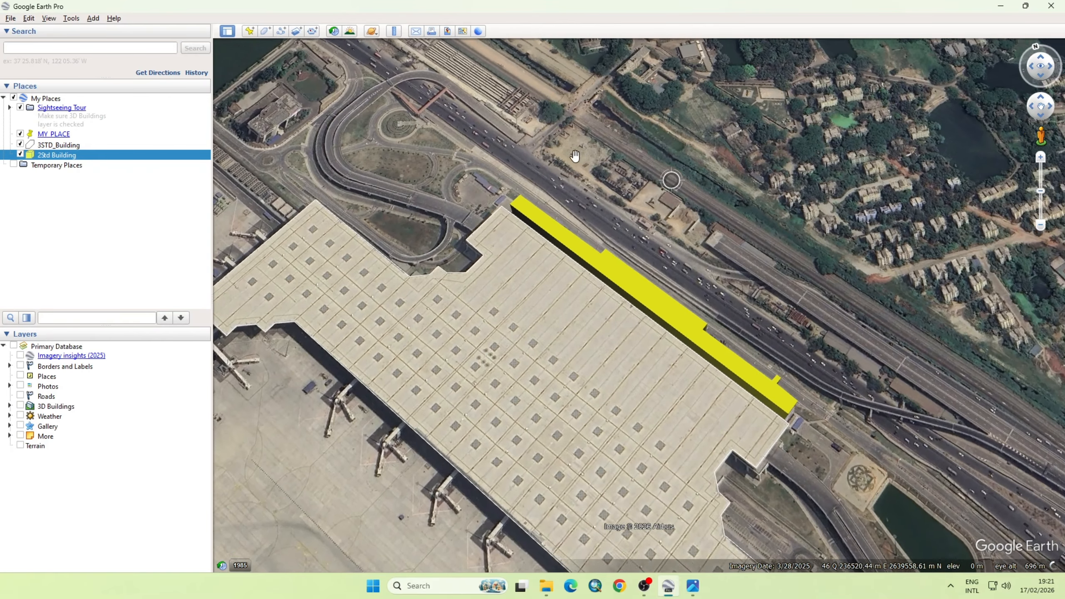
right_click(58, 145)
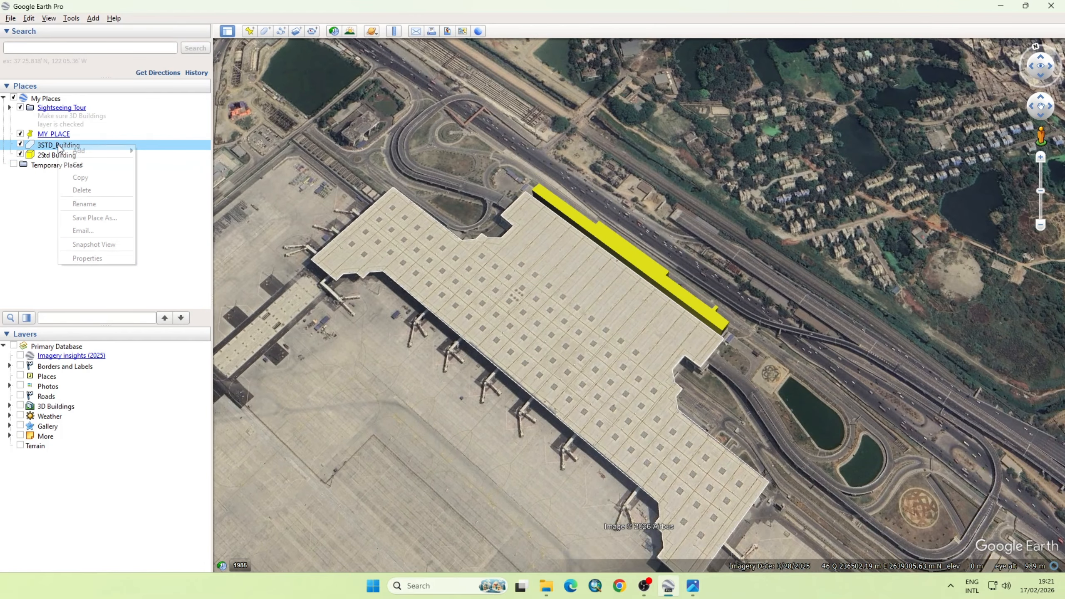
left_click(106, 259)
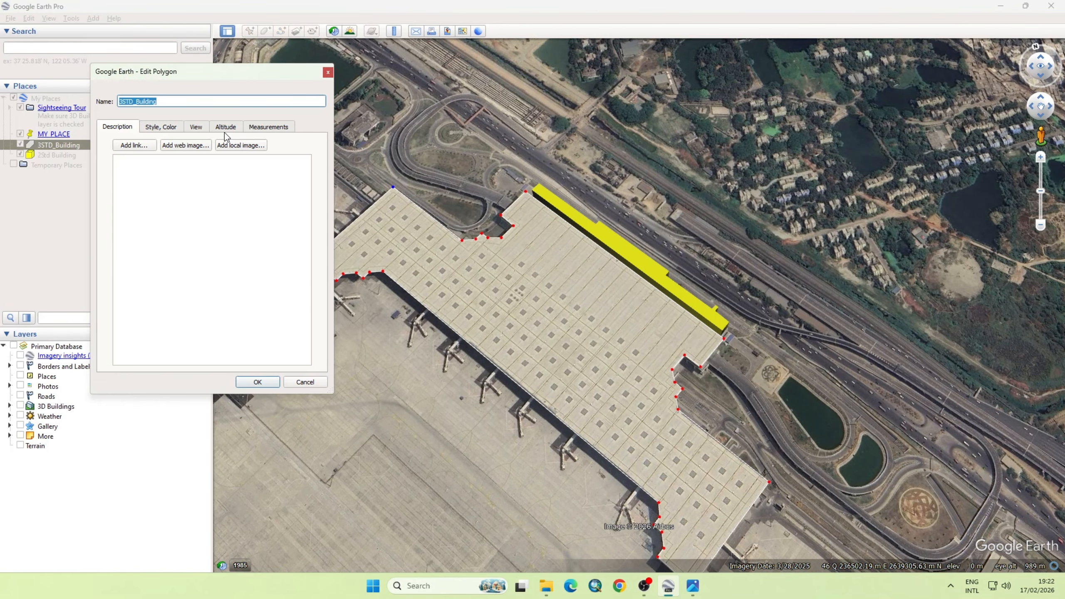
left_click(152, 130)
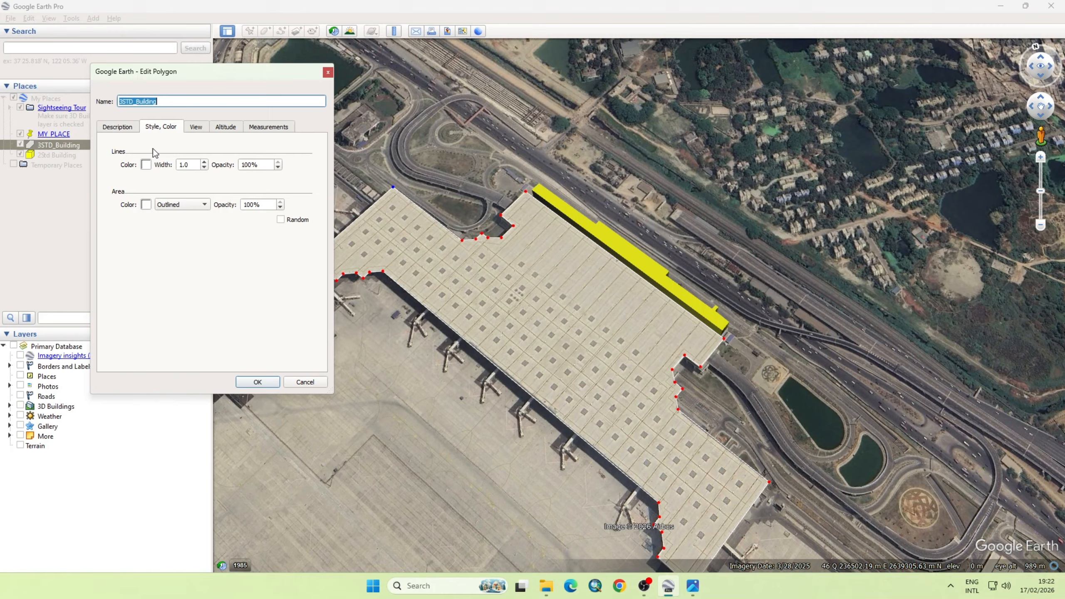
left_click(172, 205)
left_click(171, 196)
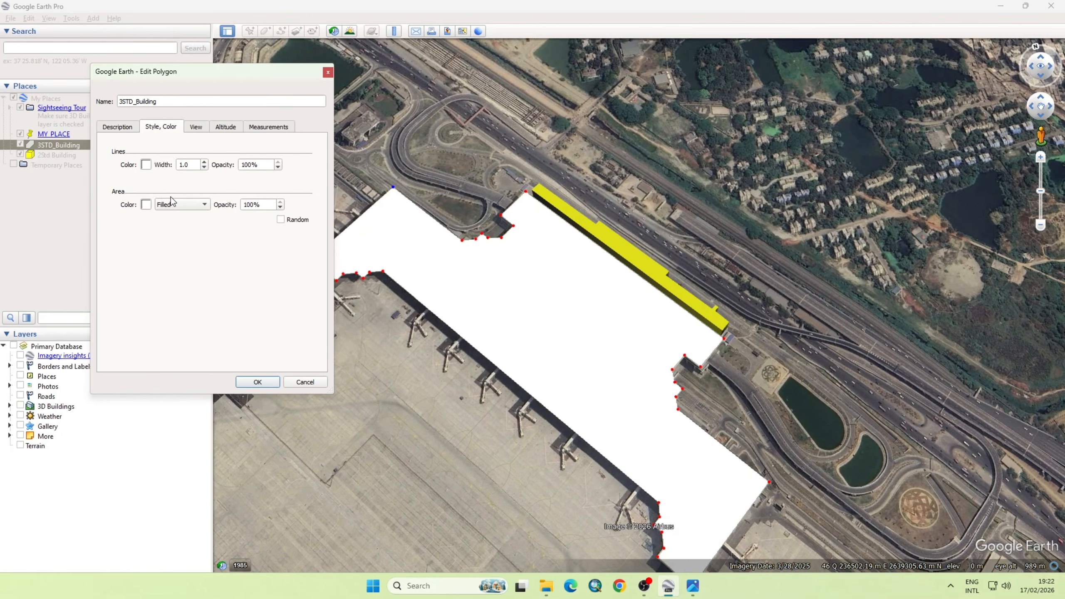
Step: Raise the 3STD_Building polygon to 50 m relative to ground with sides extended to the ground, and save it
left_click(226, 127)
left_click(281, 155)
left_click(277, 165)
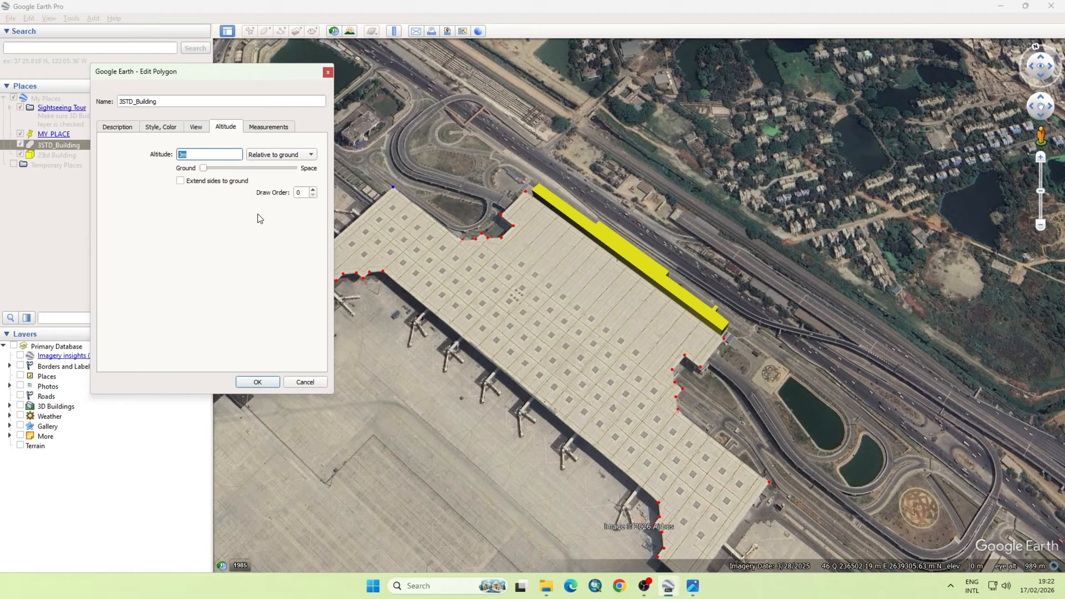
type("50")
left_click(180, 181)
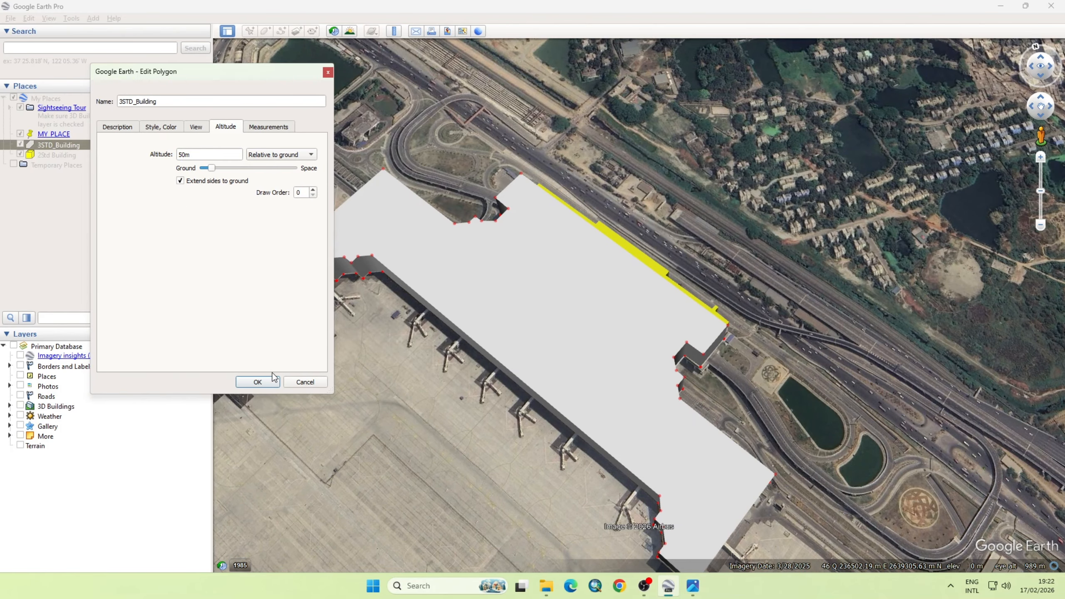
left_click(250, 382)
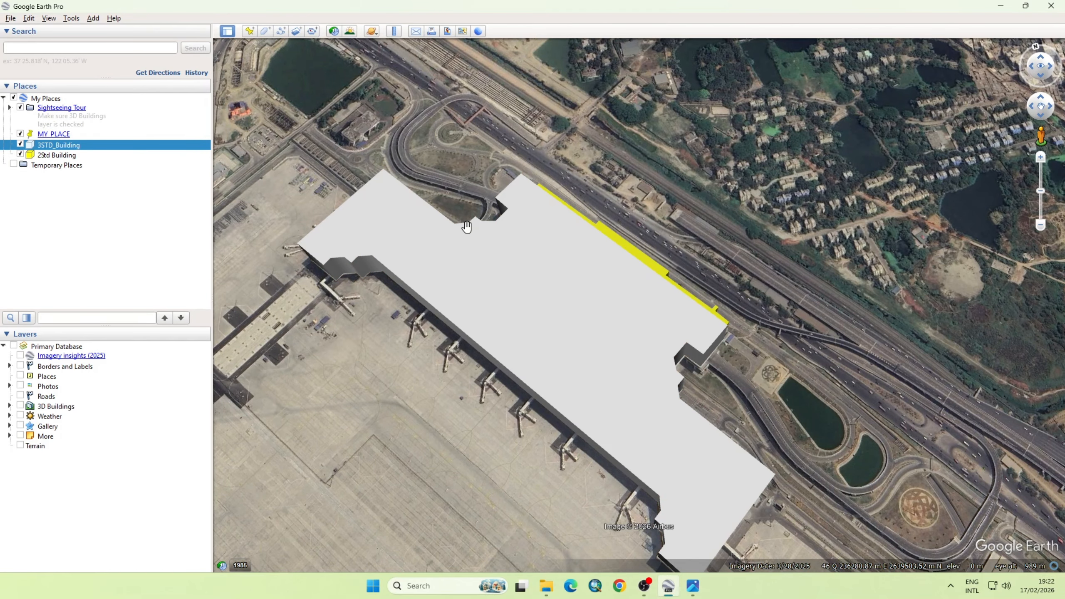
Step: Examine the two extruded terminal blocks in a full-width tilted view from the roadside and from both ends
scroll(402, 197, "down", 2)
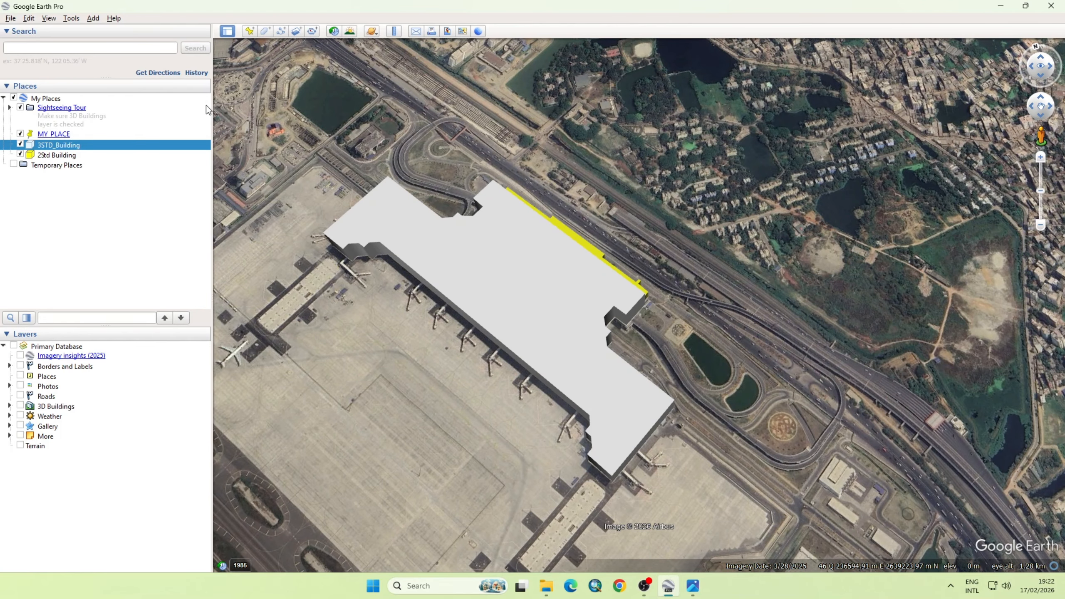
left_click(228, 32)
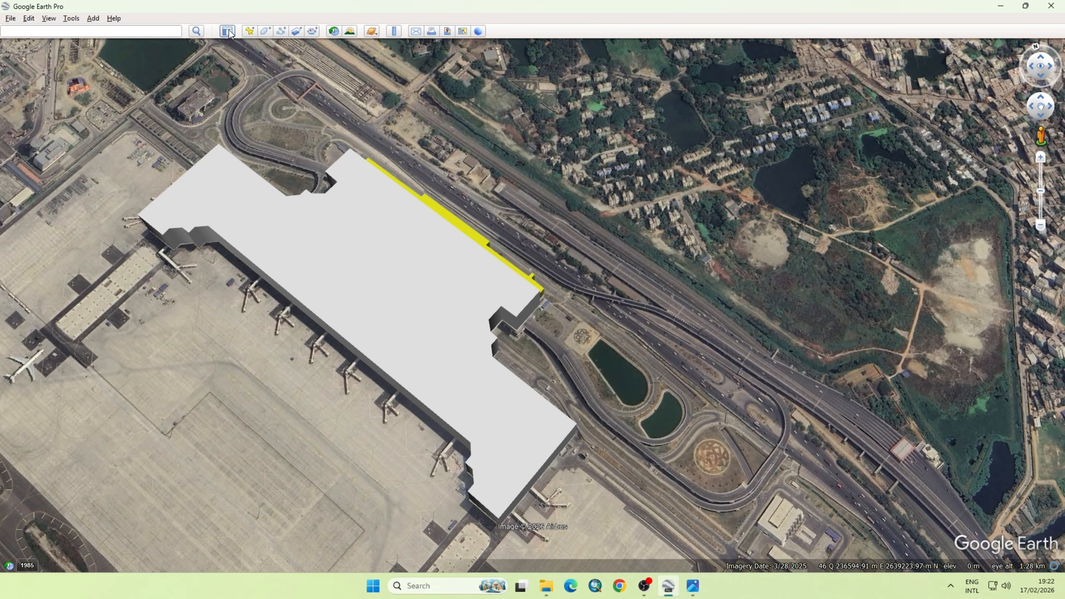
scroll(562, 251, "down", 1)
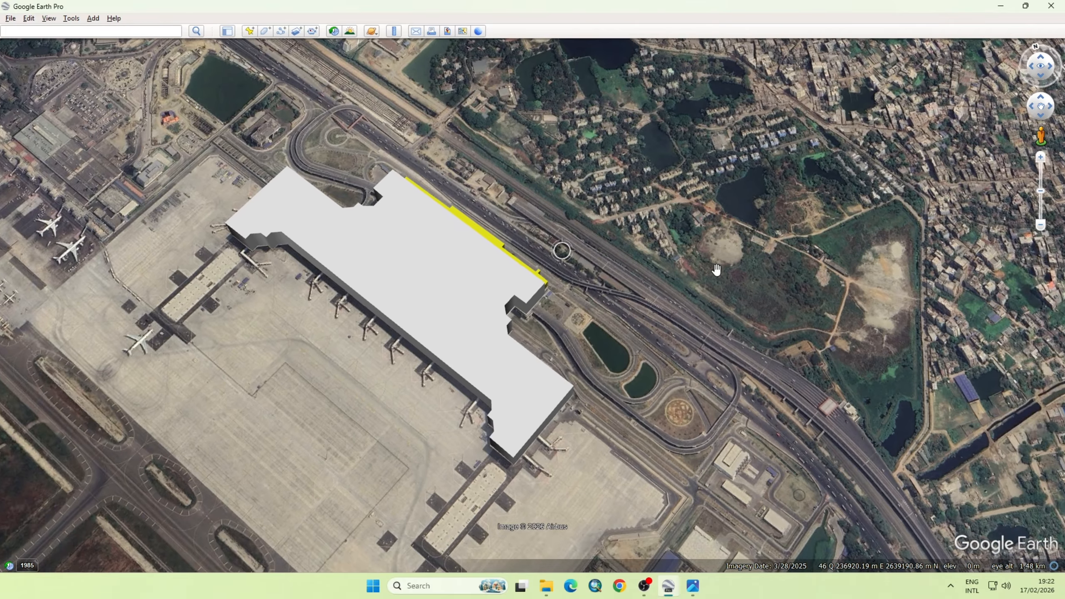
scroll(506, 300, "up", 1)
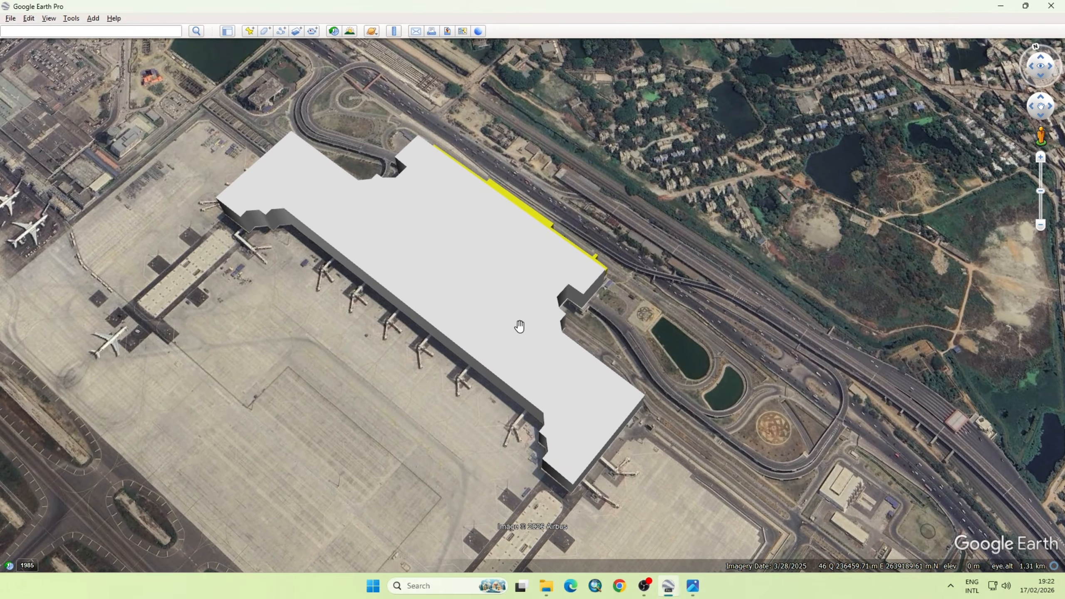
right_click_drag(519, 318, 520, 340)
middle_click_drag(551, 326, 493, 197)
scroll(492, 198, "down", 5)
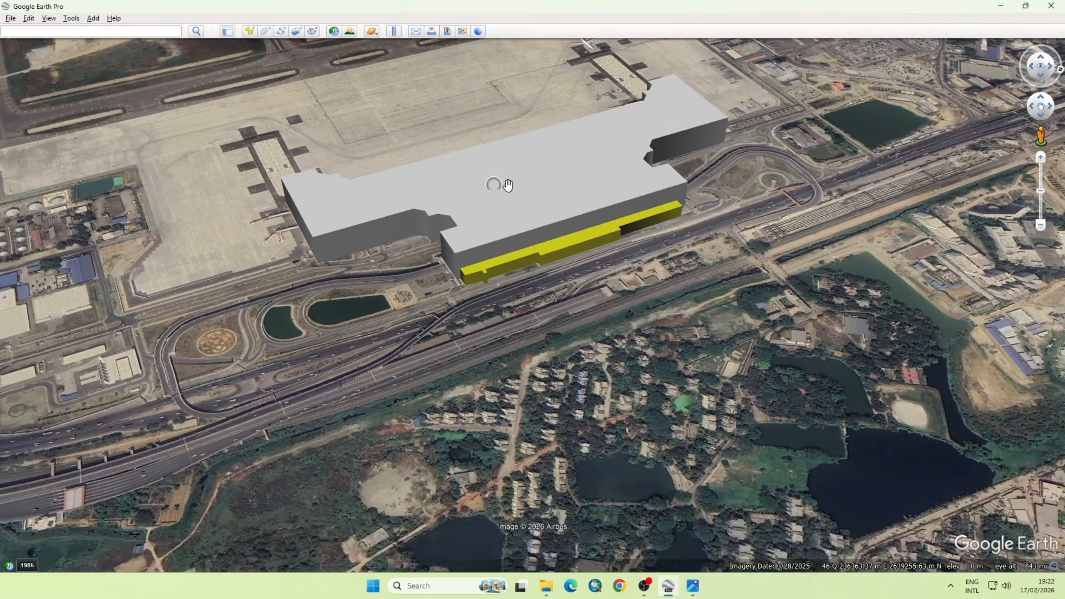
scroll(491, 219, "up", 5)
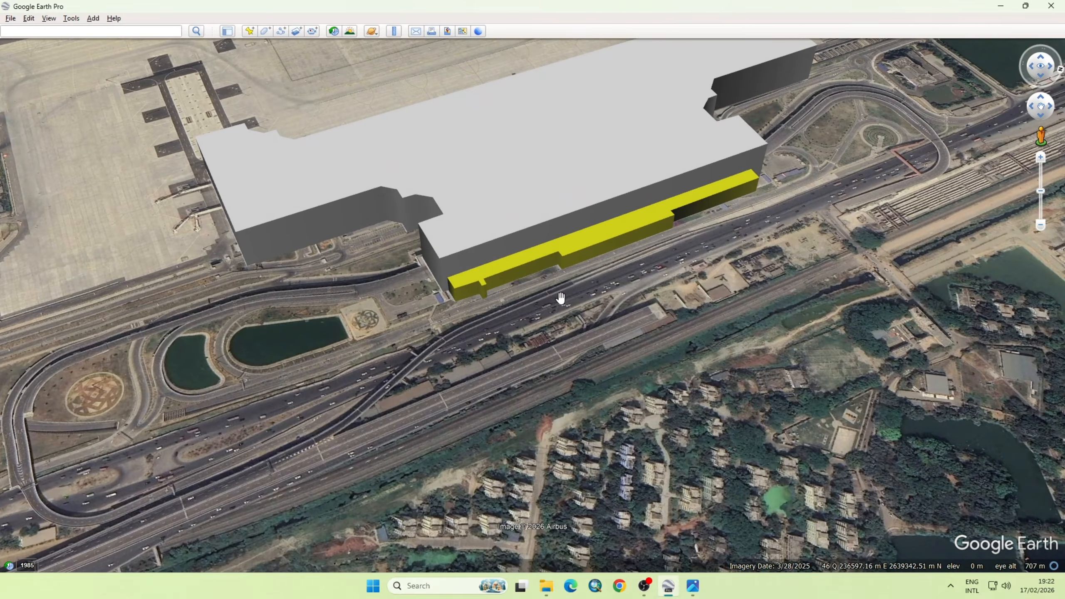
right_click_drag(561, 289, 562, 304)
middle_click_drag(617, 335, 545, 336)
scroll(617, 386, "down", 5)
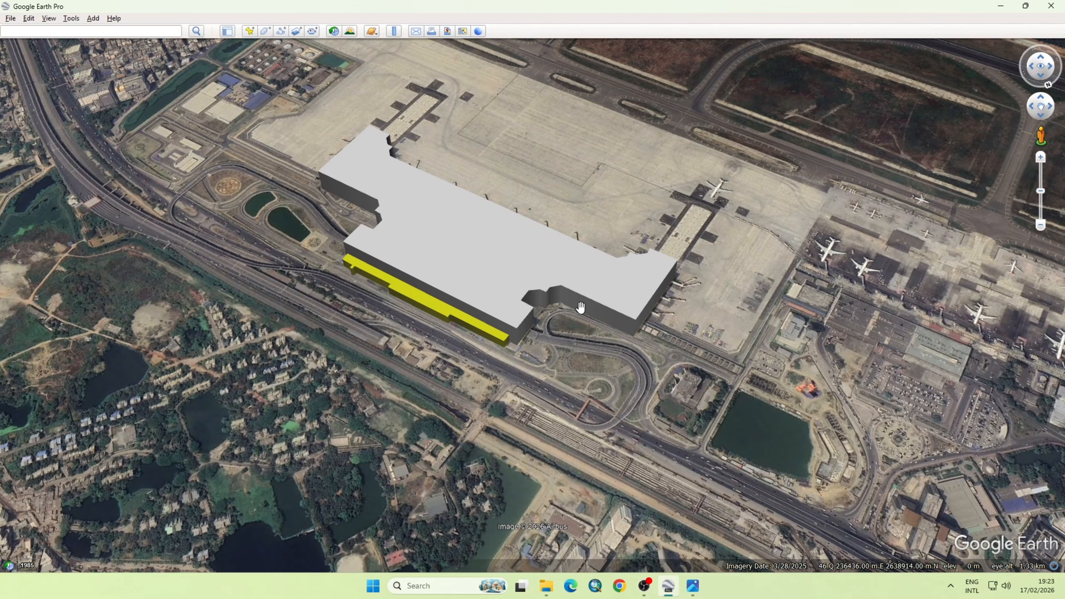
scroll(623, 297, "down", 1)
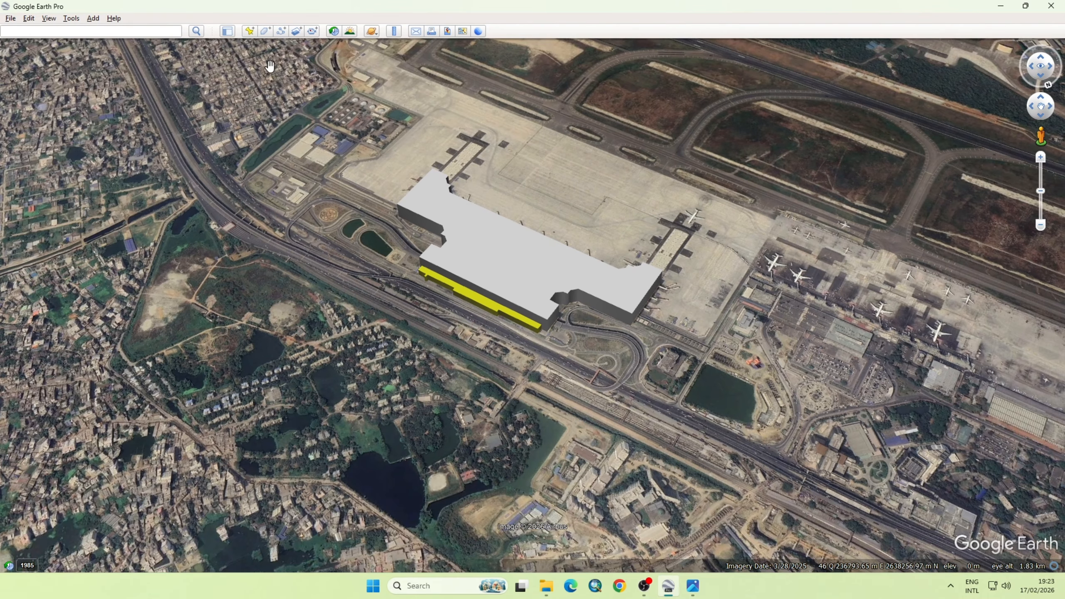
Step: Bring back the places list and delete the MY_PLACE placemark from My Places
left_click(228, 33)
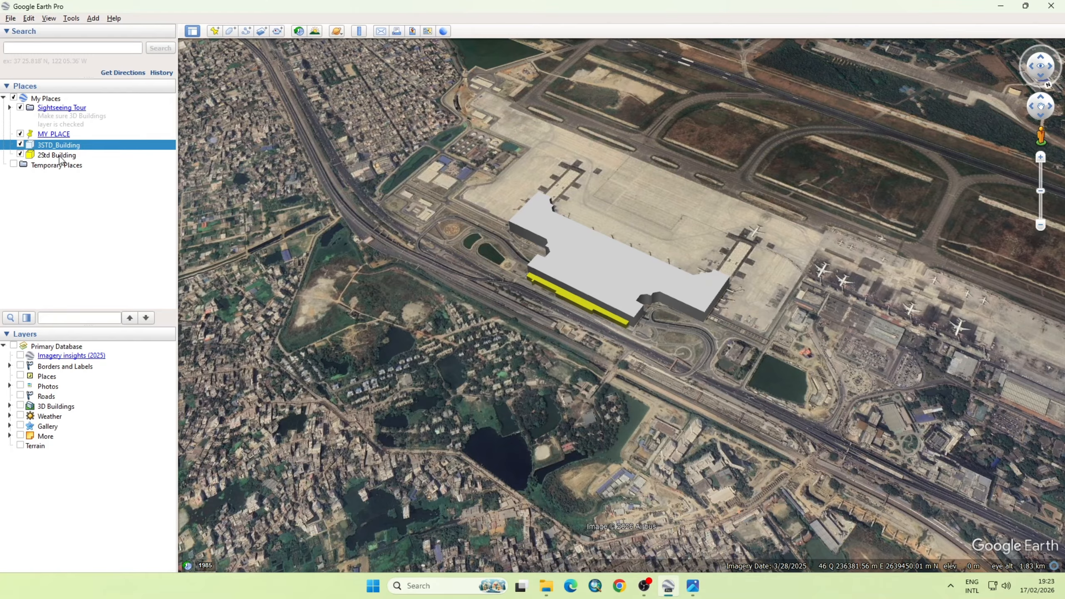
right_click(55, 135)
left_click(80, 179)
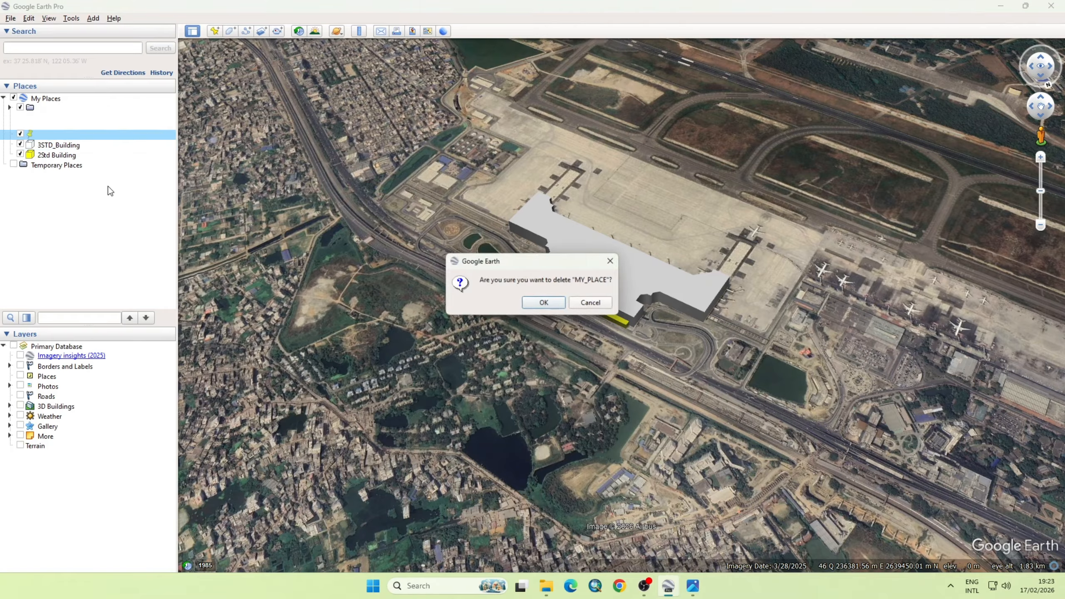
left_click(544, 303)
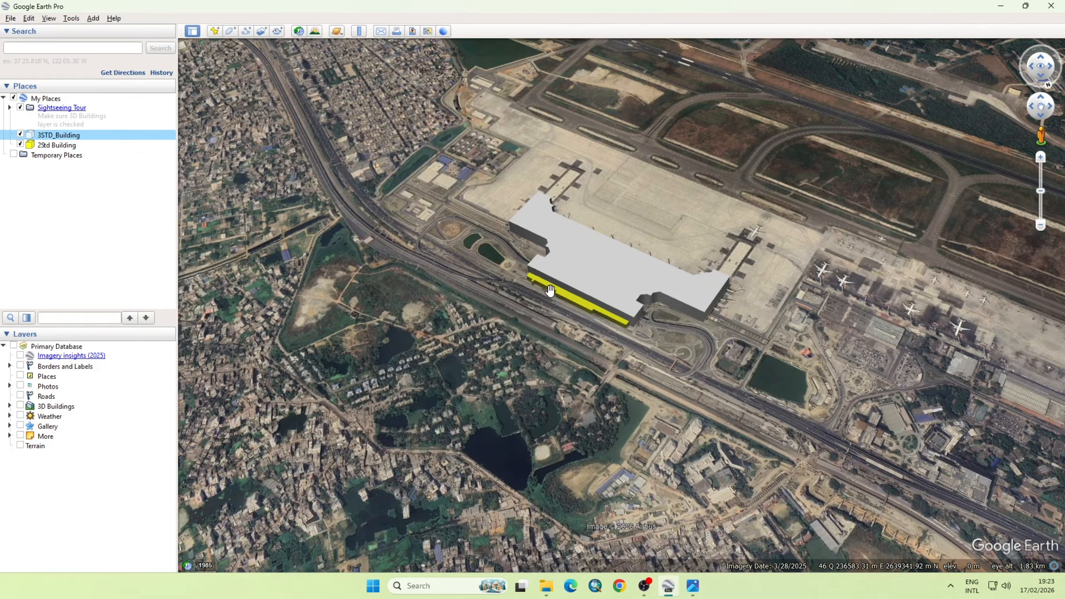
Step: Combine the 3STD_Building and 2Std Building polygons into one multi geometry
left_click(58, 149, "ctrl")
right_click(68, 137)
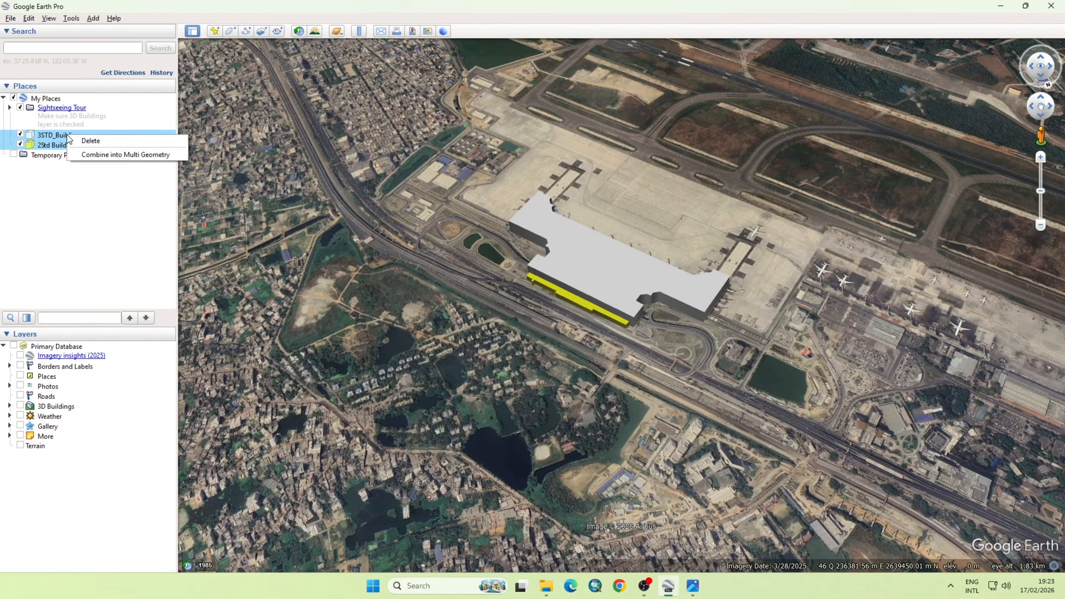
left_click(101, 155)
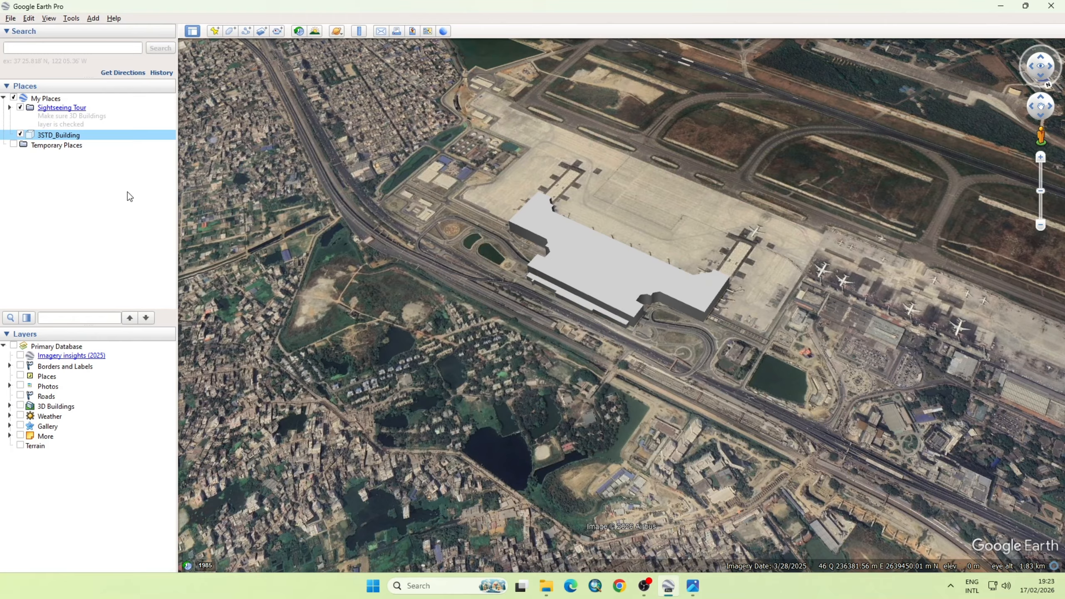
Step: Open the combined 3STD_Building geometry's properties and set its area colour to yellow
right_click(44, 138)
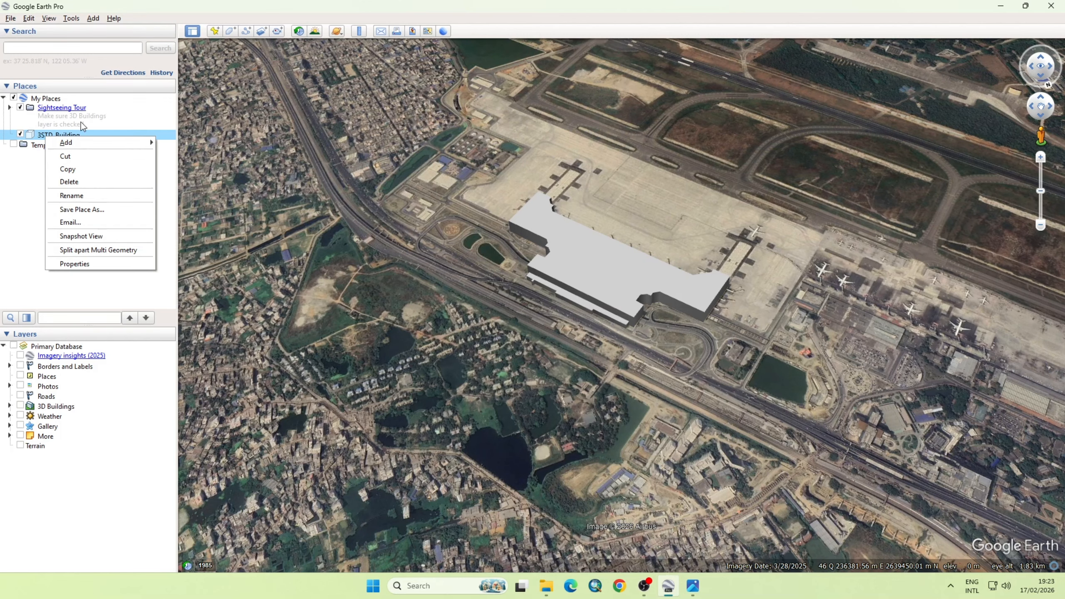
left_click(86, 264)
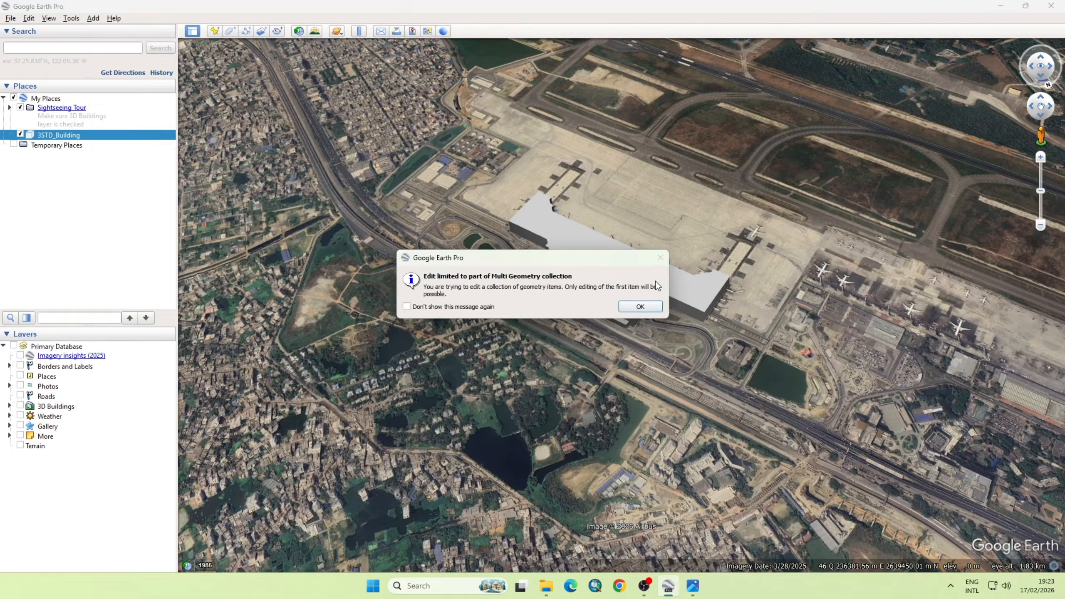
left_click(636, 307)
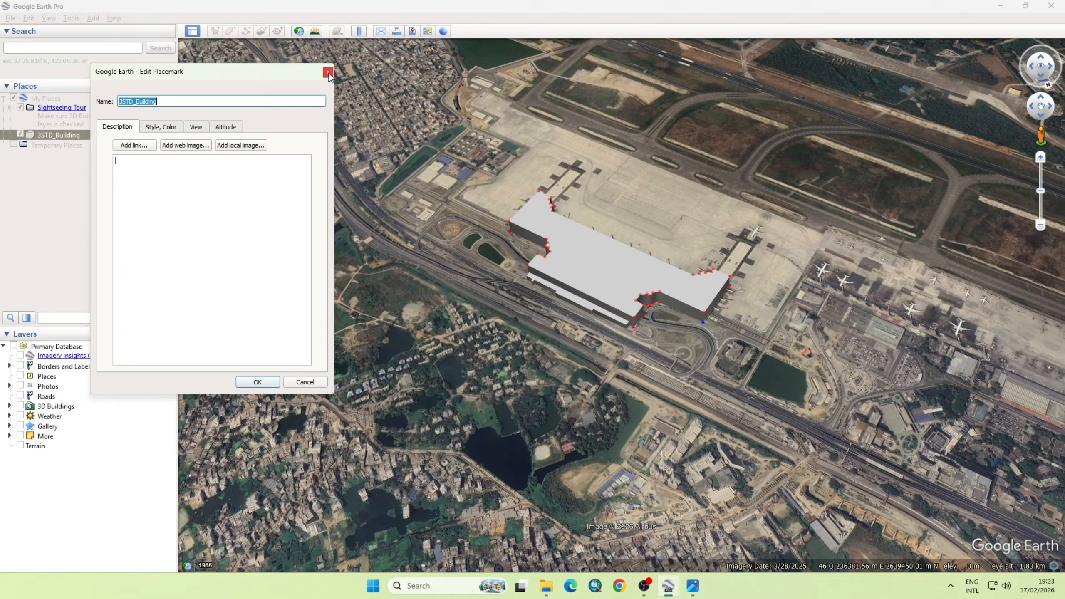
left_click(158, 128)
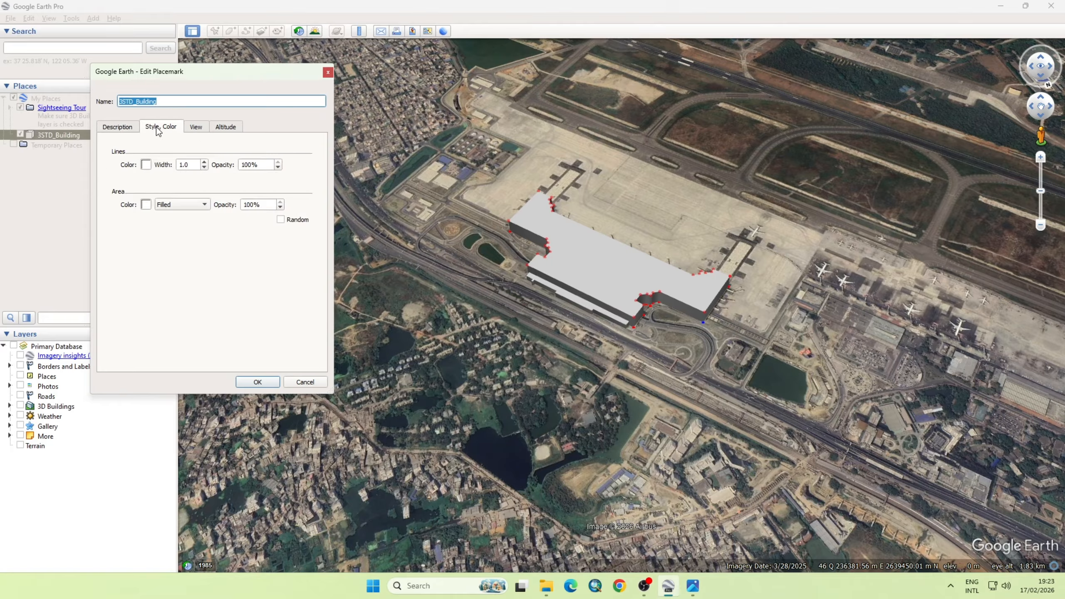
left_click(146, 204)
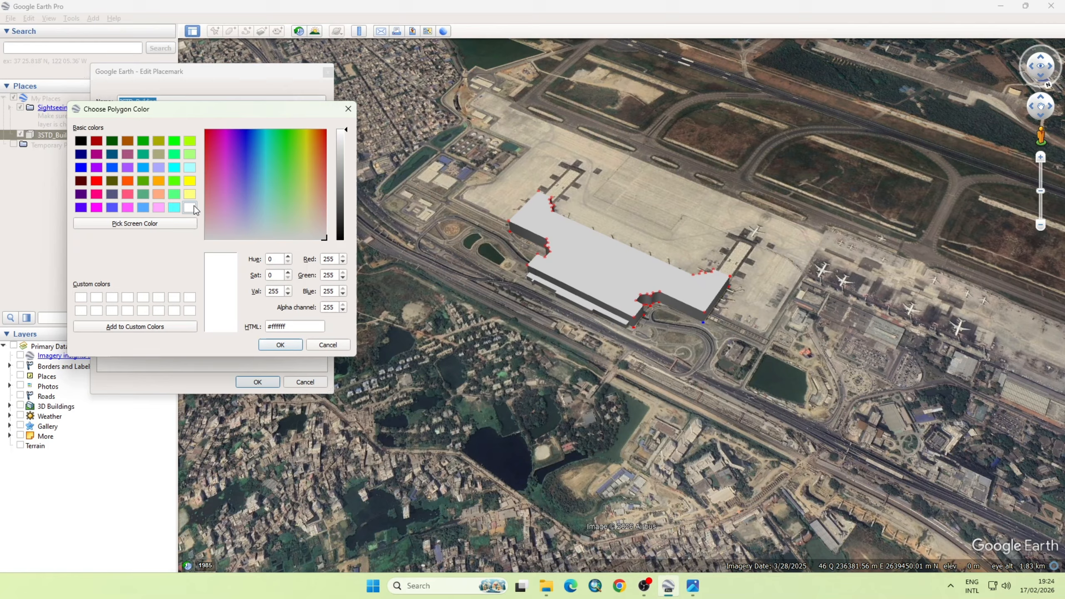
left_click(190, 182)
left_click(279, 345)
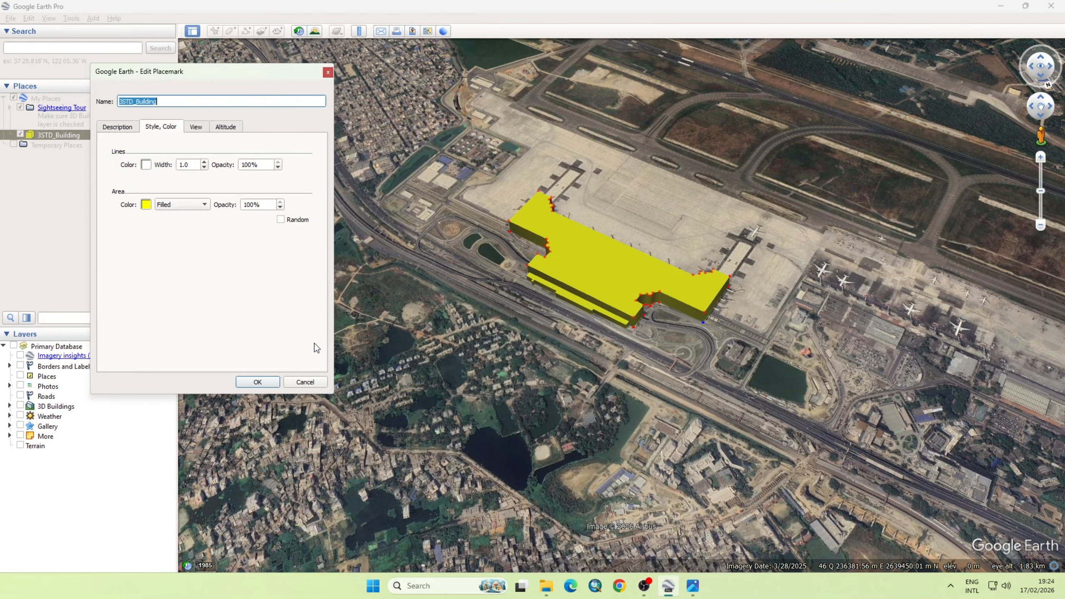
Step: Accept the yellow area style and save the combined 3STD_Building geometry to the Desktop as a KML file
scroll(268, 396, "up", 3)
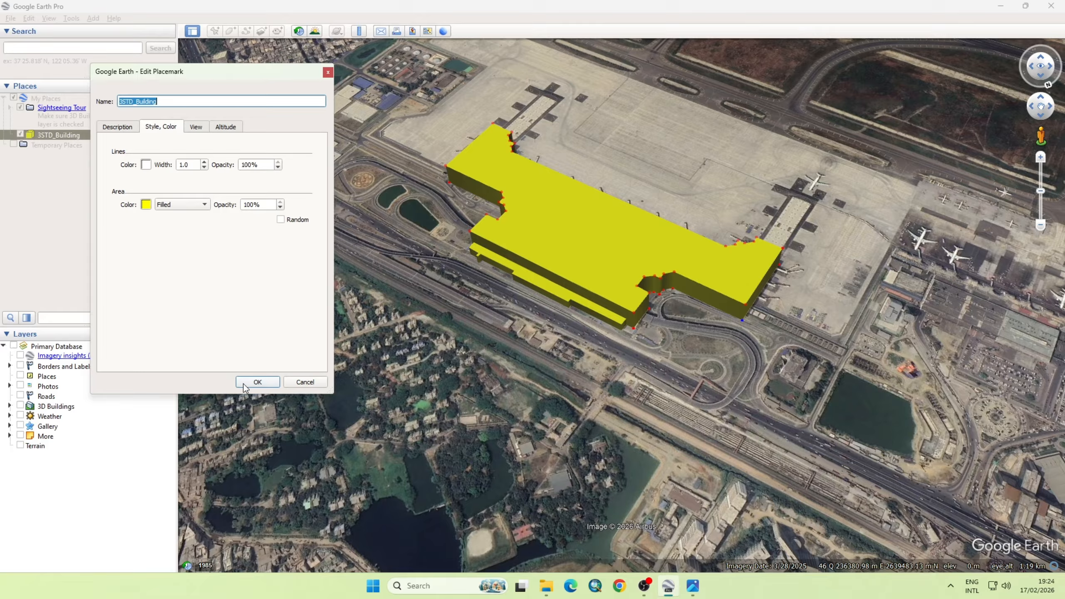
left_click(251, 382)
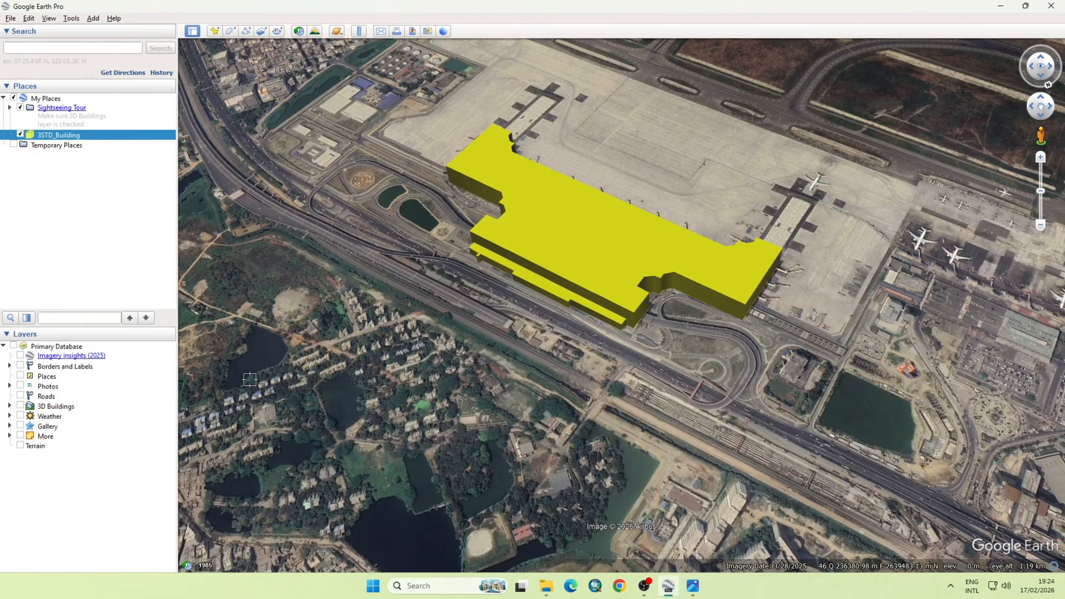
right_click(43, 137)
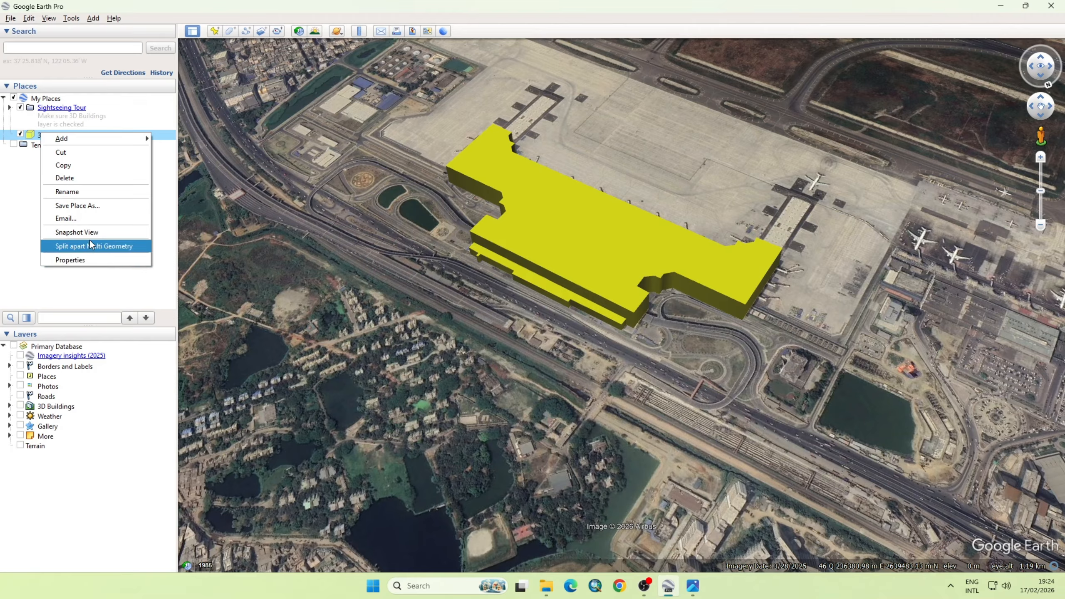
left_click(86, 206)
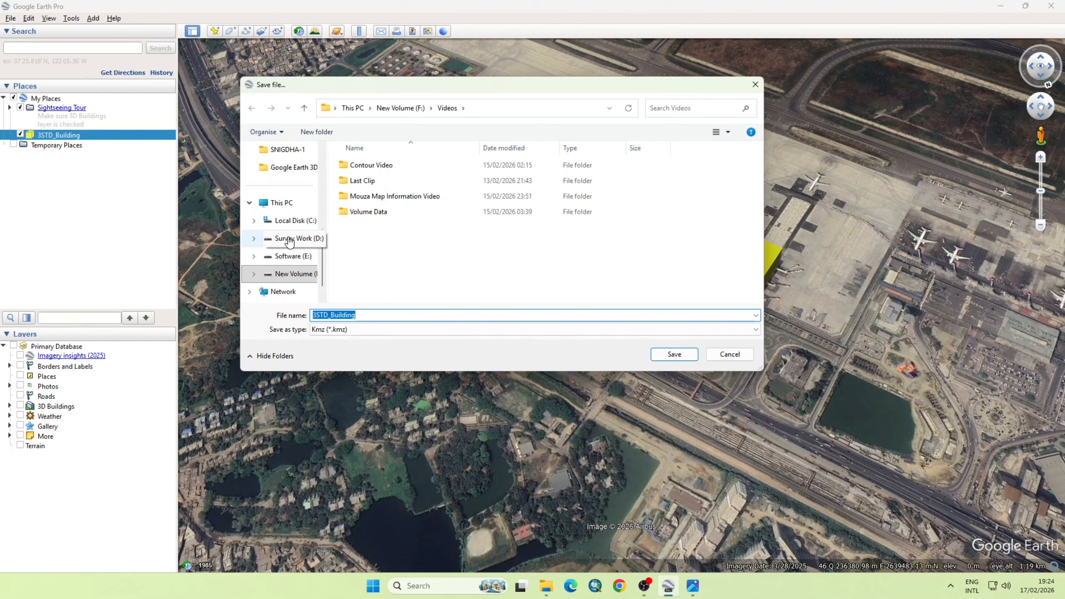
scroll(289, 248, "down", 1)
scroll(293, 252, "up", 5)
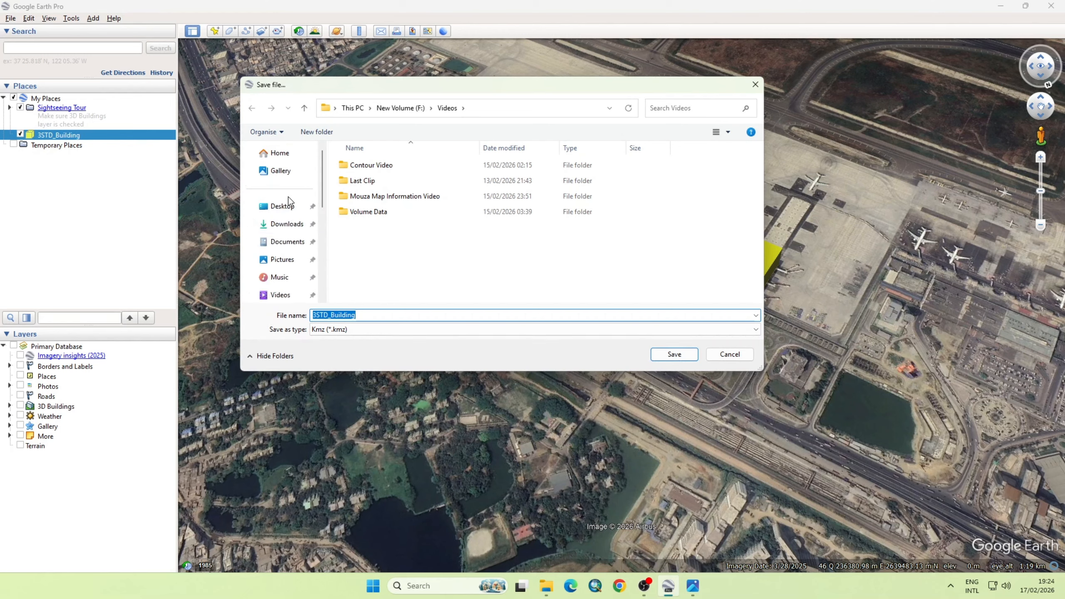
left_click(282, 206)
left_click(335, 329)
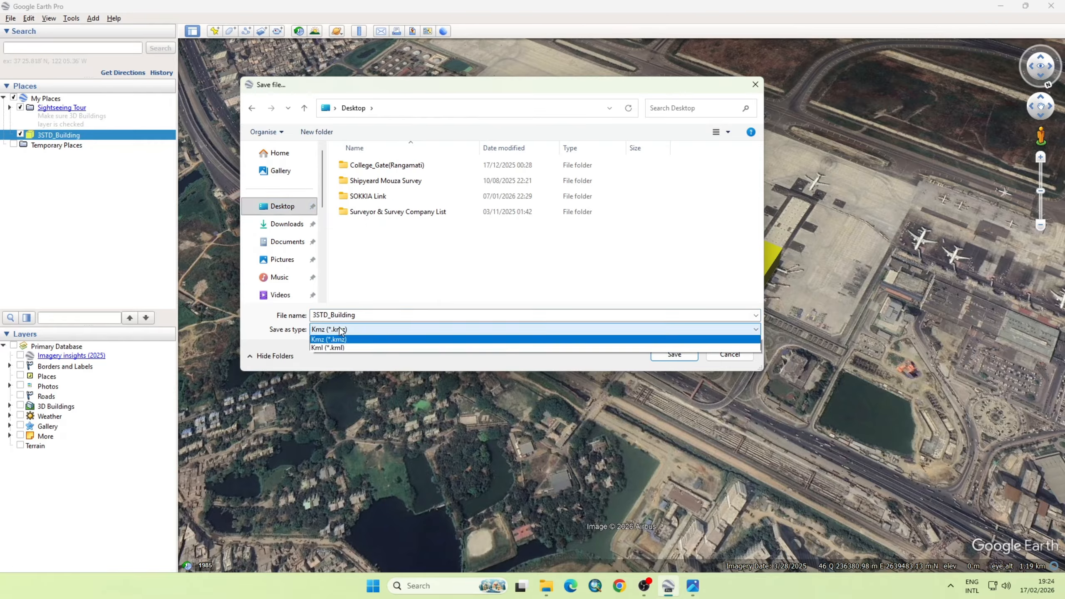
left_click(331, 349)
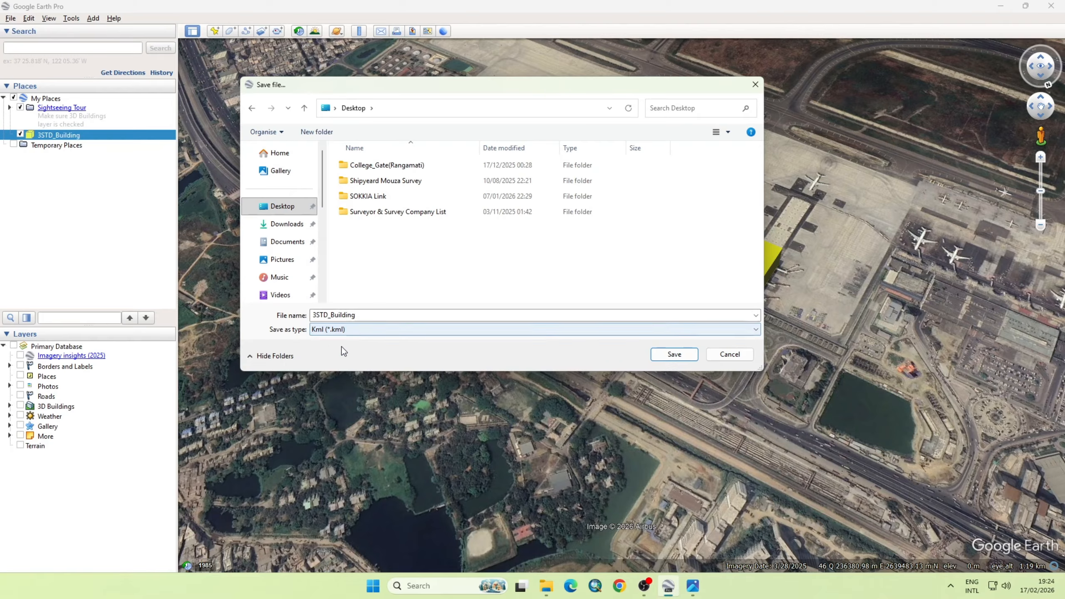
left_click(654, 355)
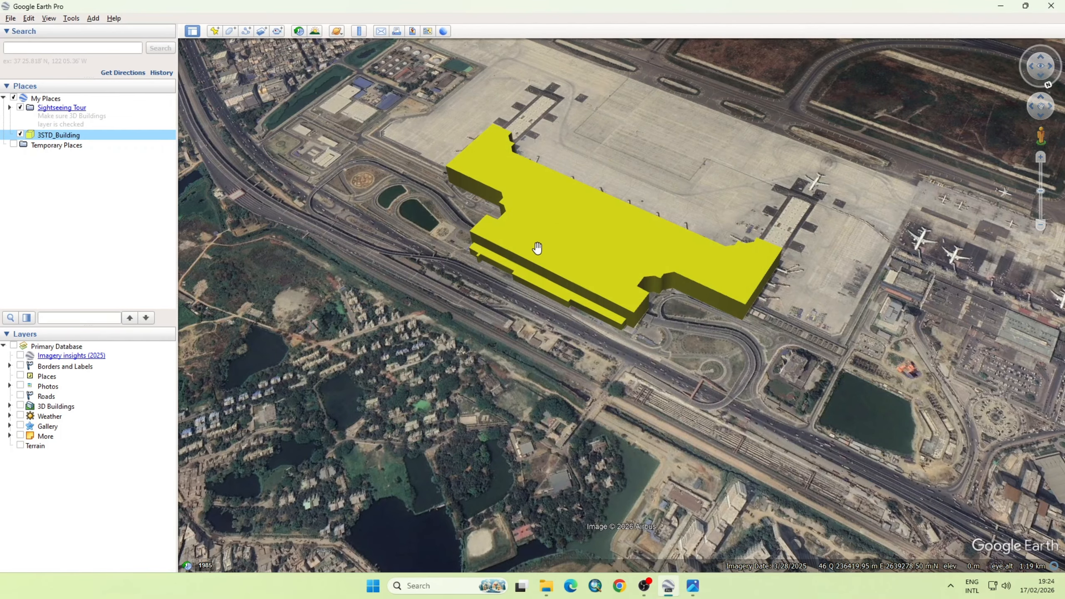
Step: Close Google Earth Pro, reopen it with the saved 3STD_Building file from the desktop, and fly to the loaded 3STD_Building.kml
scroll(538, 248, "up", 3)
mouse_move(671, 309)
middle_mouse_down()
mouse_move(639, 348)
mouse_move(667, 368)
middle_mouse_up()
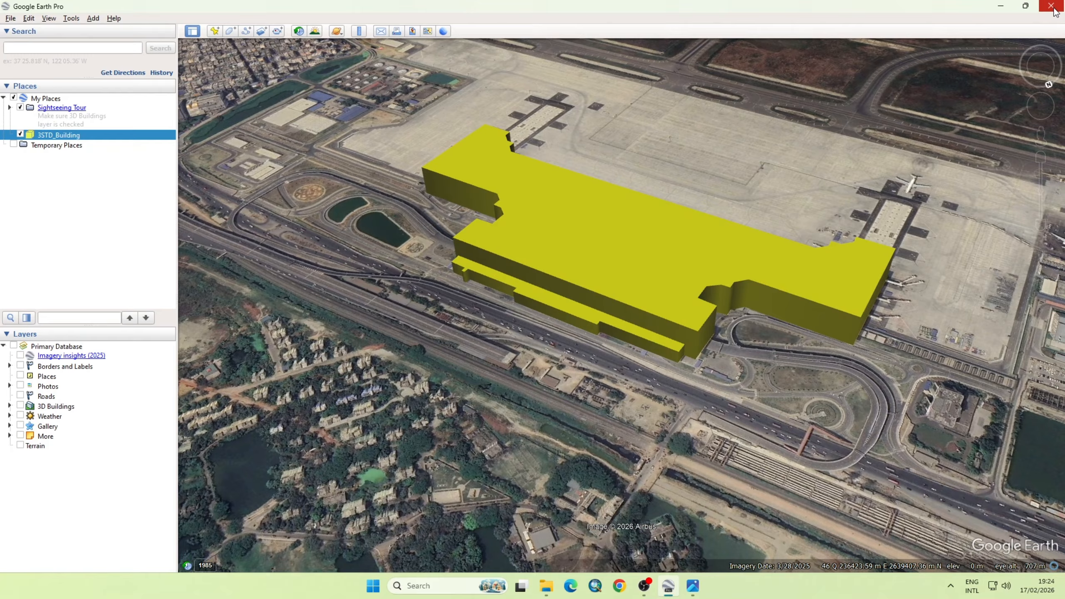
left_click(1051, 6)
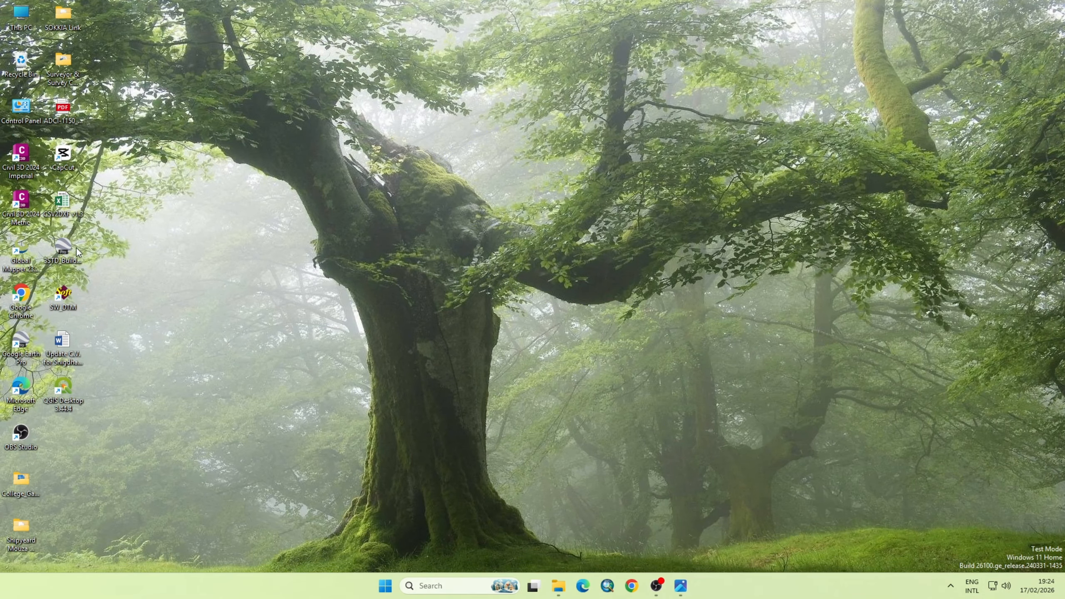
double_click(64, 247)
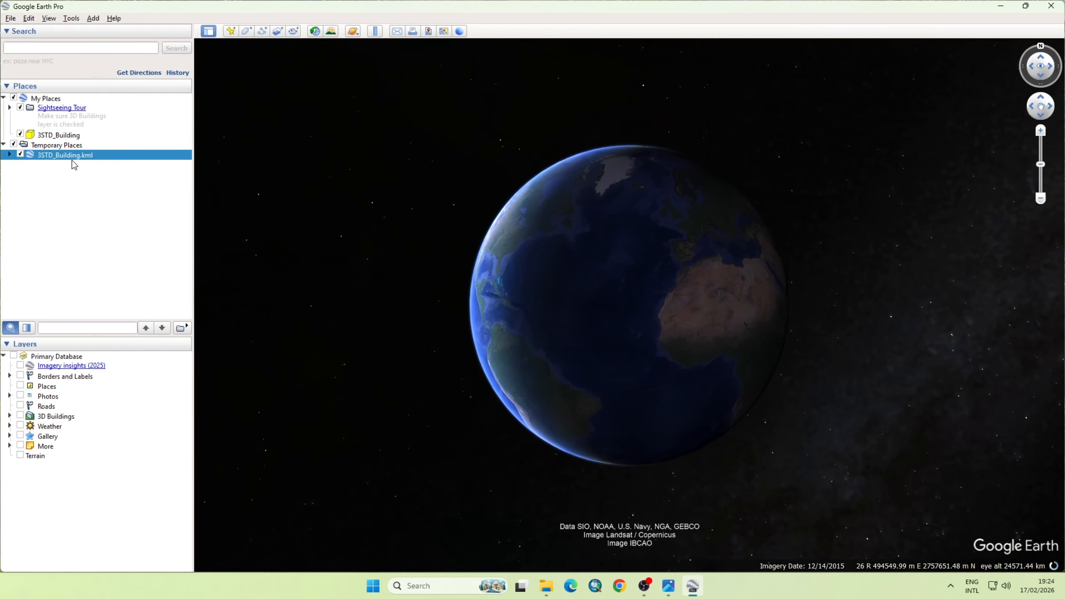
double_click(69, 155)
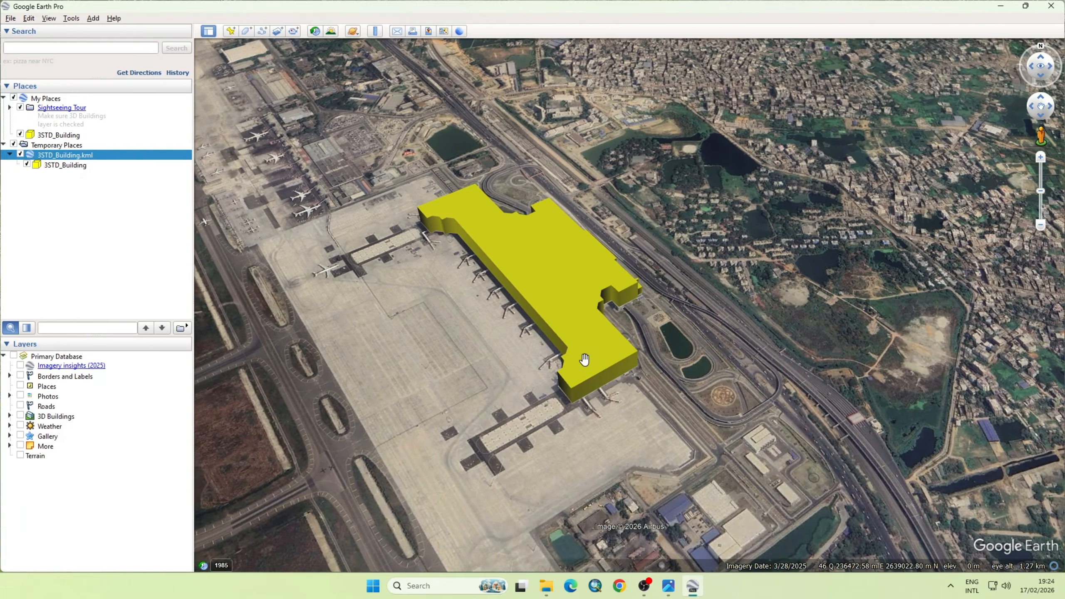
Step: Split the 3STD_Building multi geometry inside 3STD_Building.kml under Temporary Places into its separate polygons
middle_click_drag(585, 360, 818, 361)
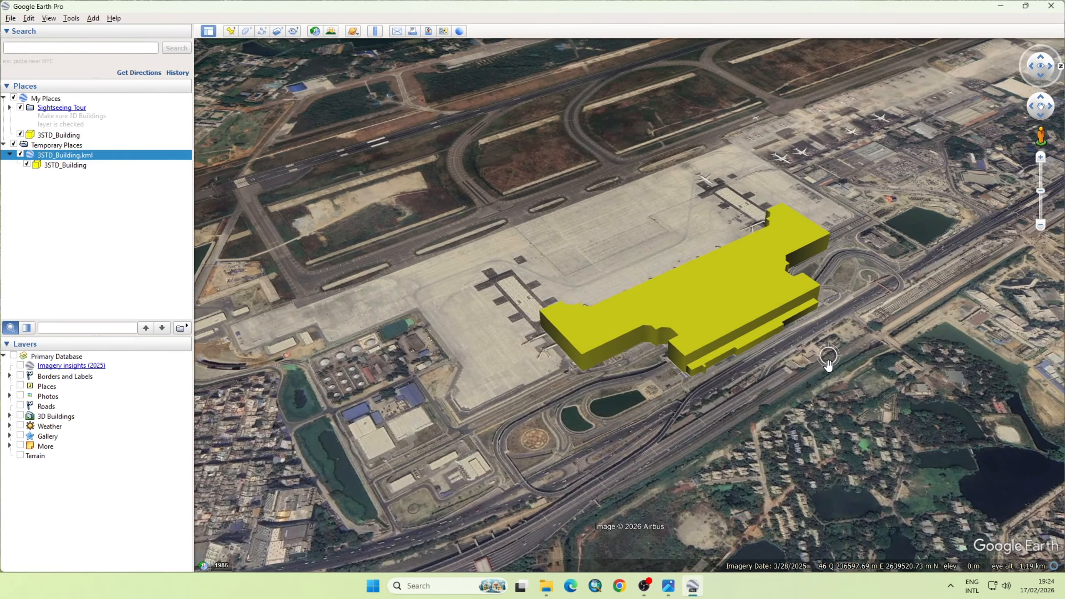
scroll(827, 357, "up", 3)
middle_click_drag(529, 320, 528, 329)
scroll(529, 328, "down", 2)
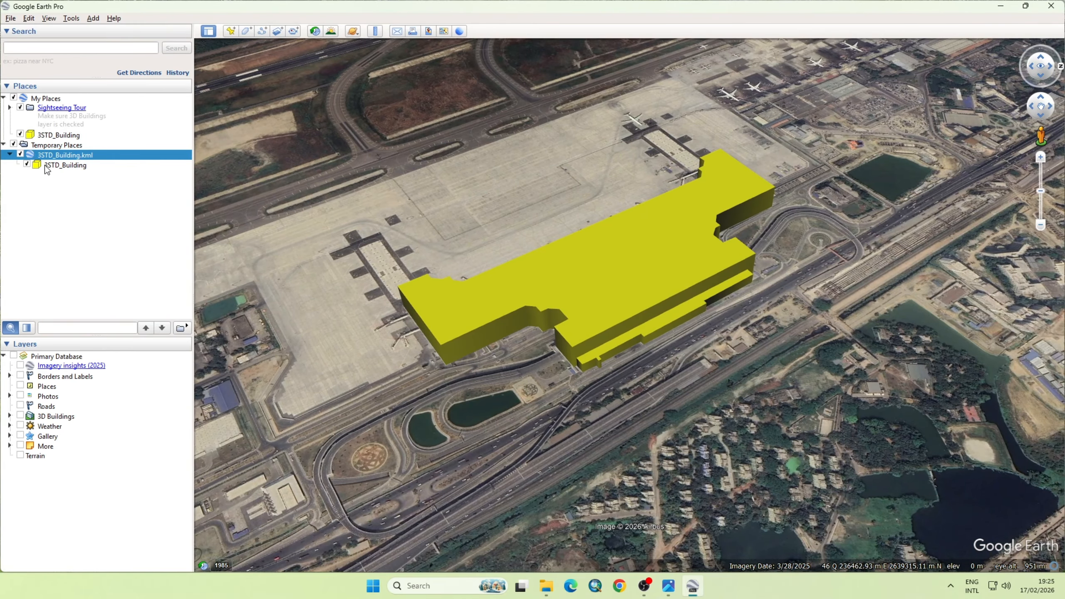
right_click(57, 166)
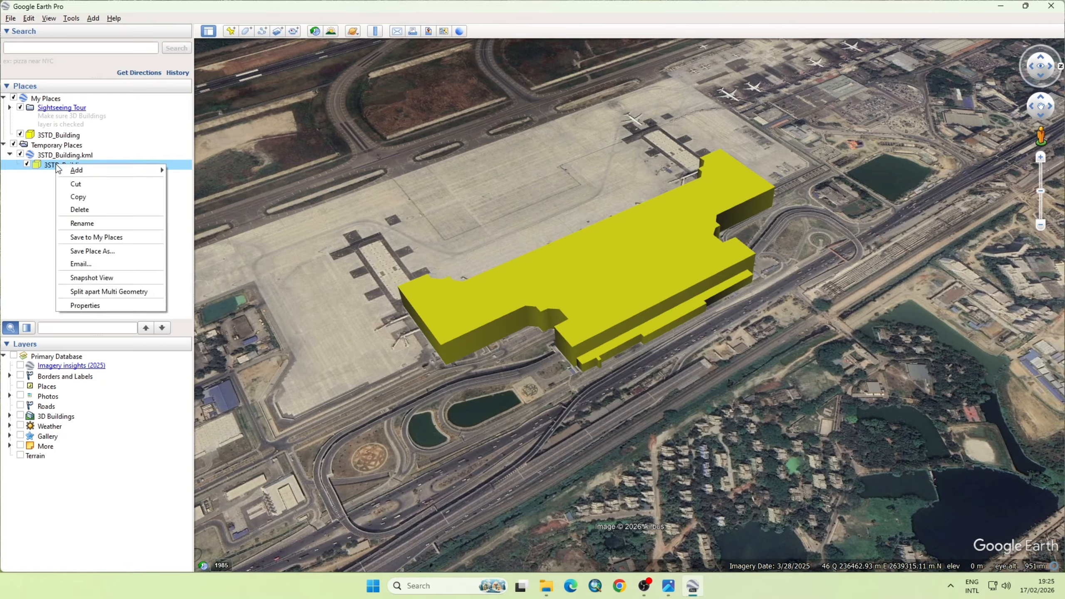
left_click(100, 292)
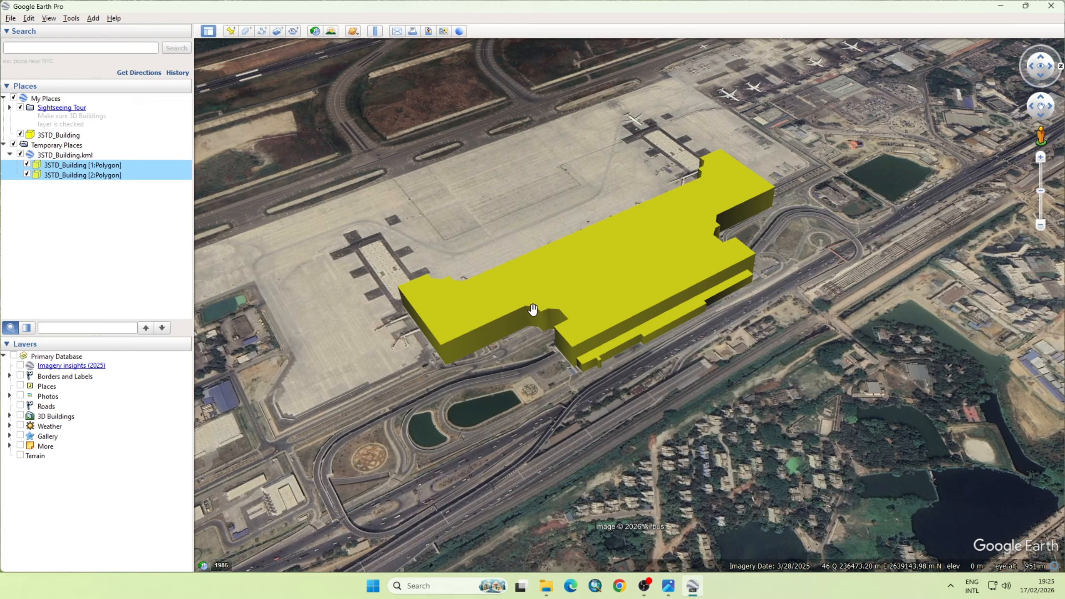
right_click(37, 168)
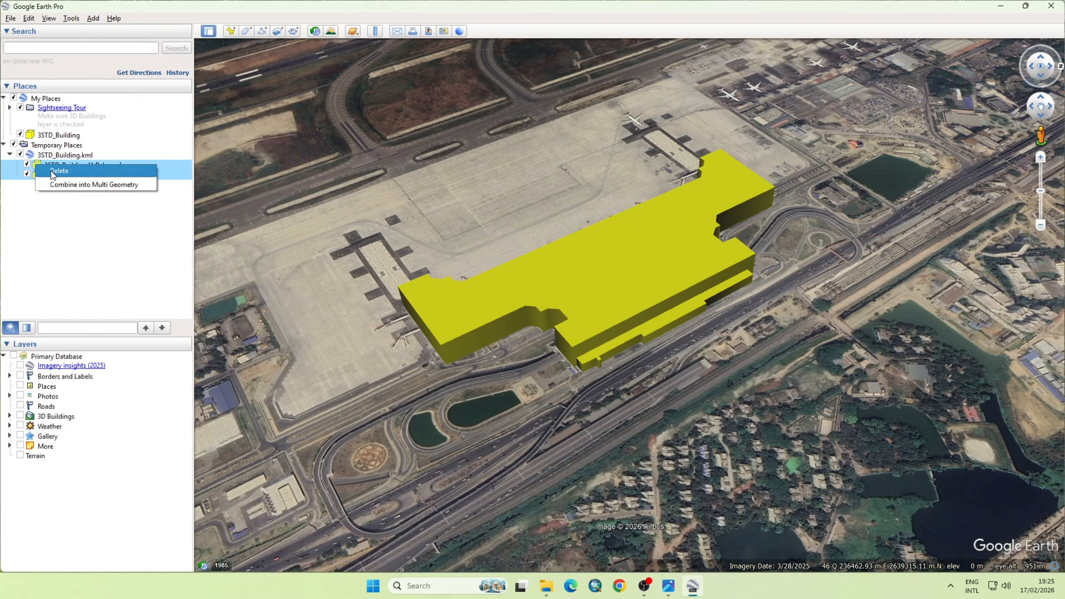
left_click(35, 208)
left_click(35, 209)
Step: Set the area colour of the 3STD_Building [1:Polygon] polygon to white (#ffffff)
left_click(61, 167)
right_click(61, 166)
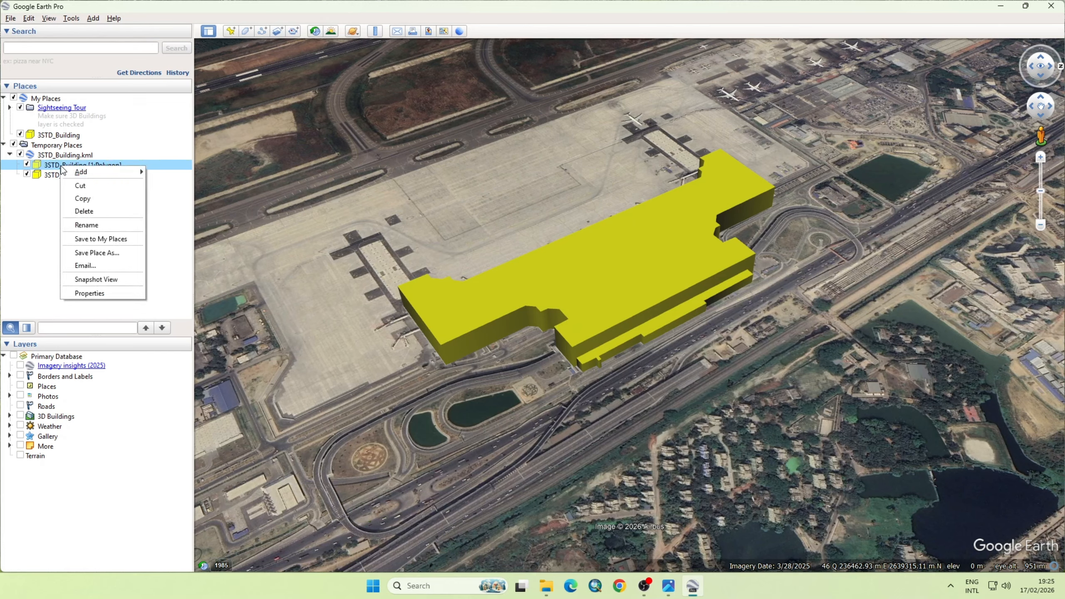
left_click(90, 293)
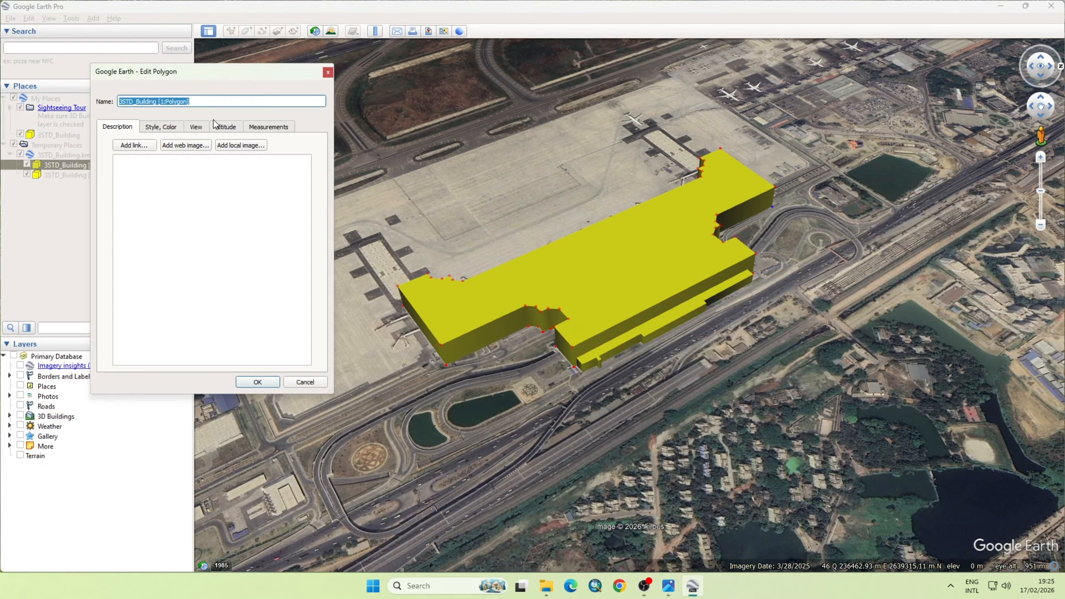
left_click(160, 128)
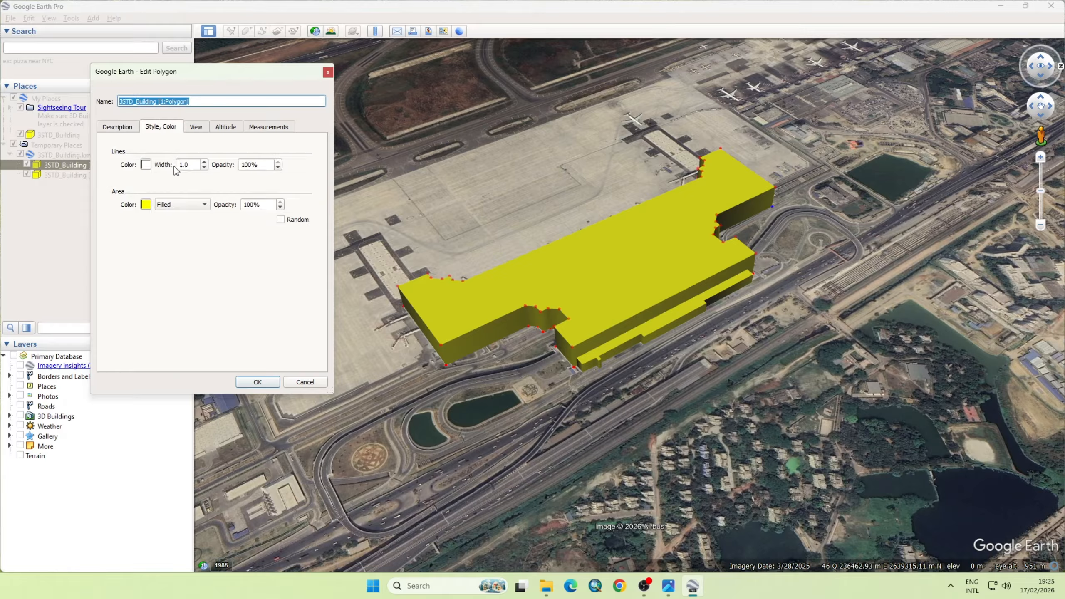
left_click(146, 204)
left_click(190, 207)
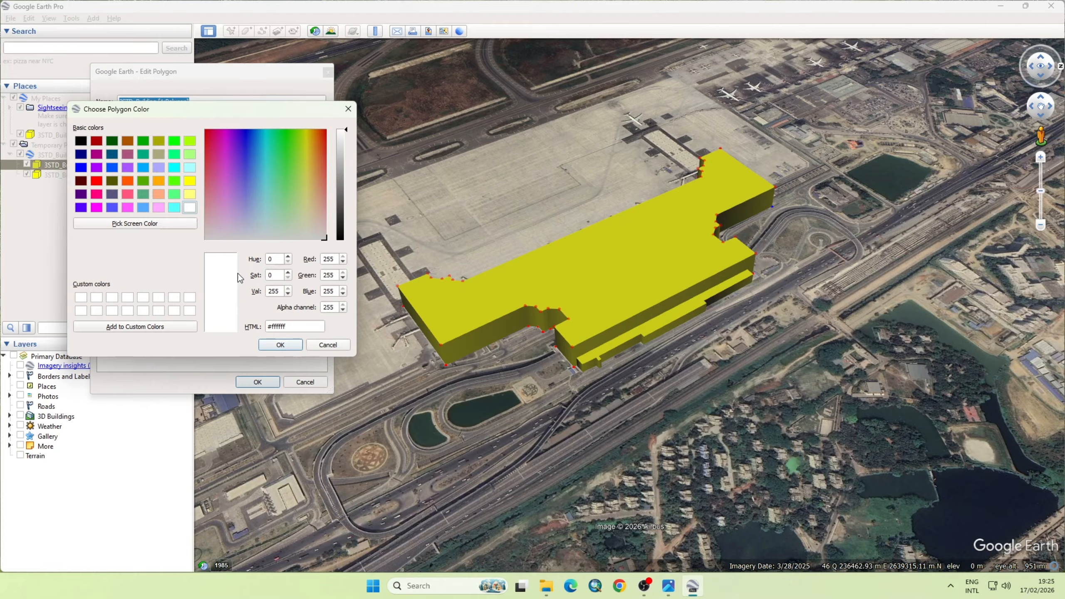
left_click(280, 348)
left_click(257, 381)
right_click_drag(501, 293, 499, 320)
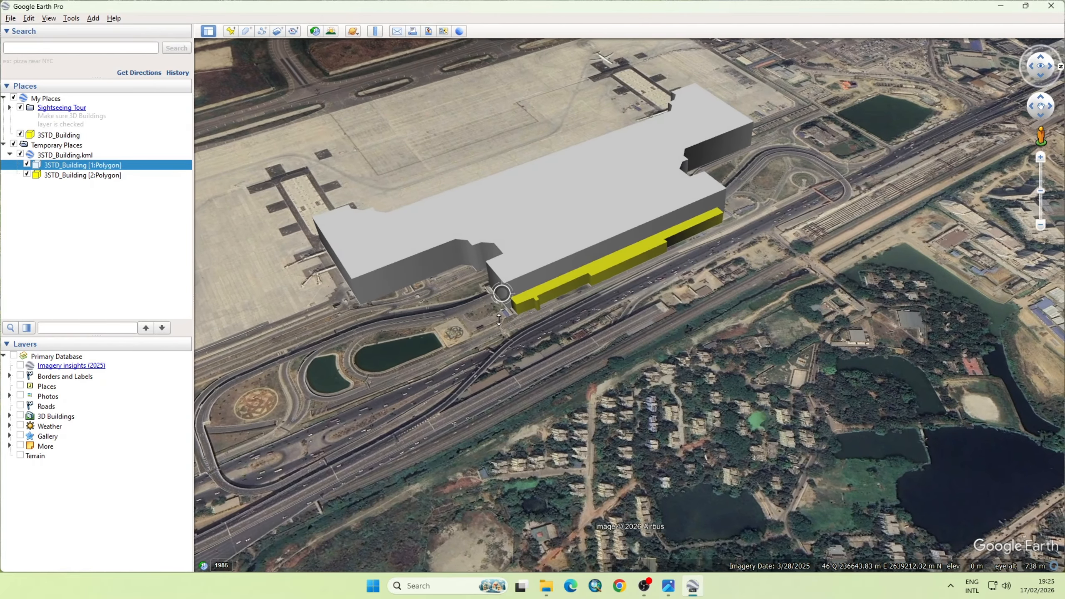